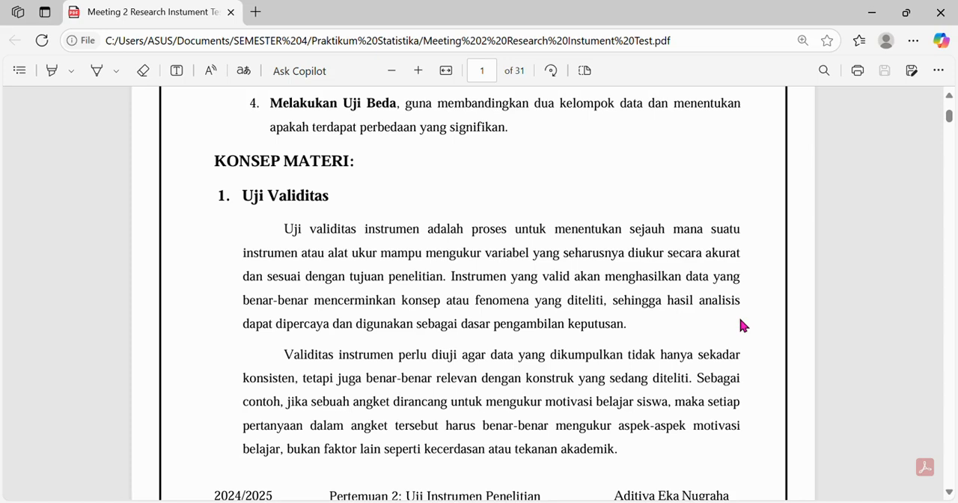
- Read the PDF's concept sections on Uji Validitas, Uji Reliabilitas and Tingkat Kesukaran Soal
scroll(740, 324, "down", 3)
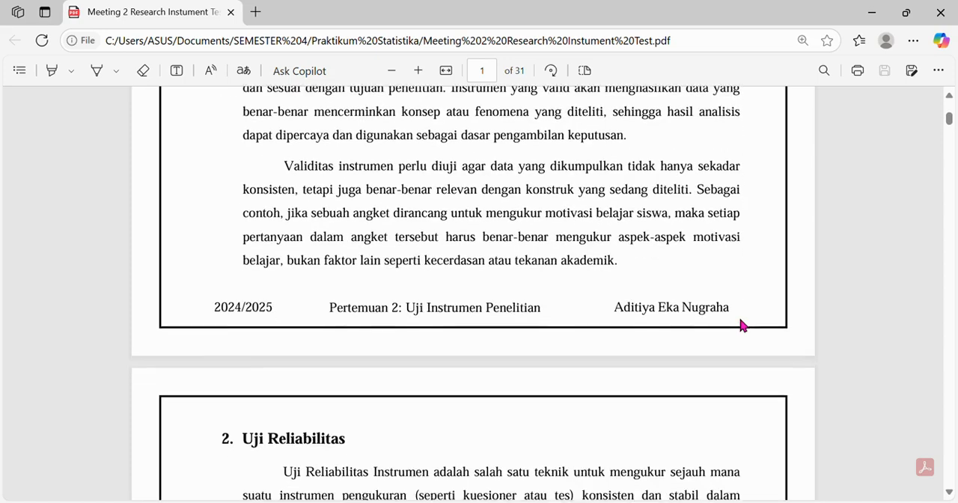
scroll(758, 279, "down", 1)
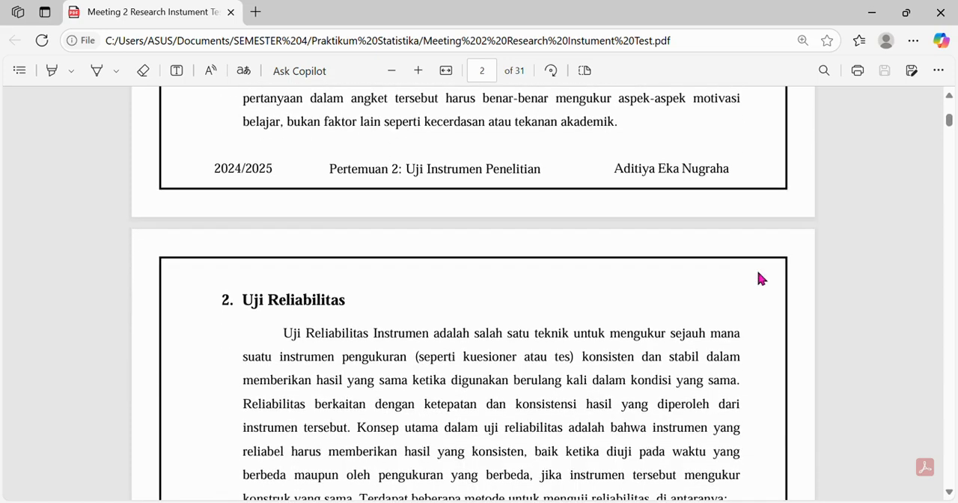
scroll(758, 279, "down", 1)
scroll(758, 279, "down", 1)
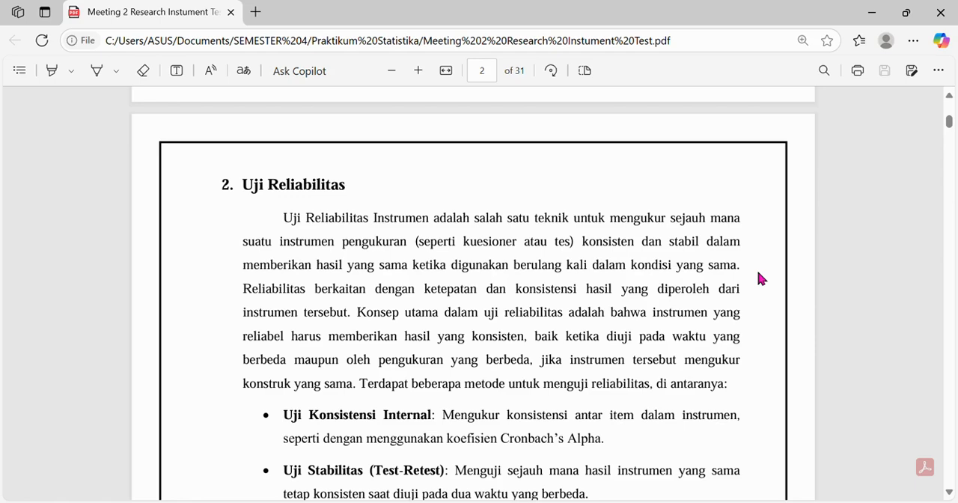
scroll(760, 279, "down", 3)
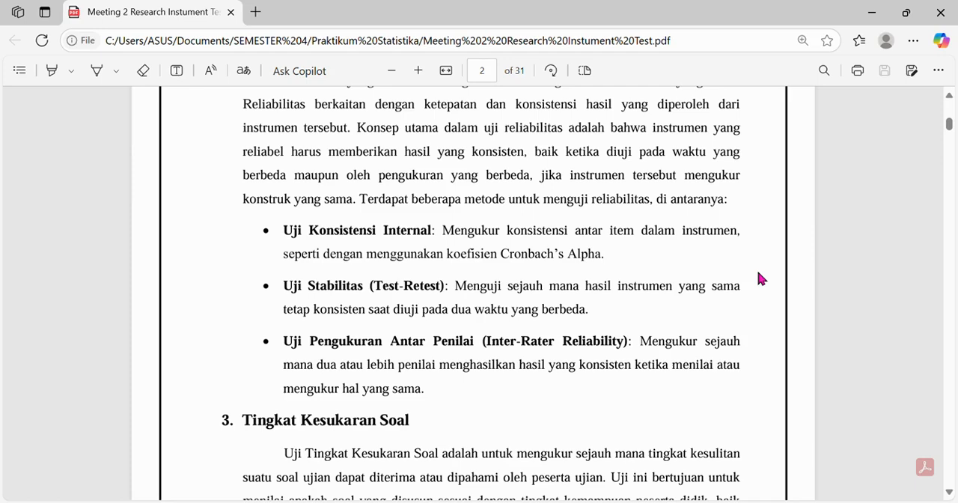
scroll(758, 279, "up", 3)
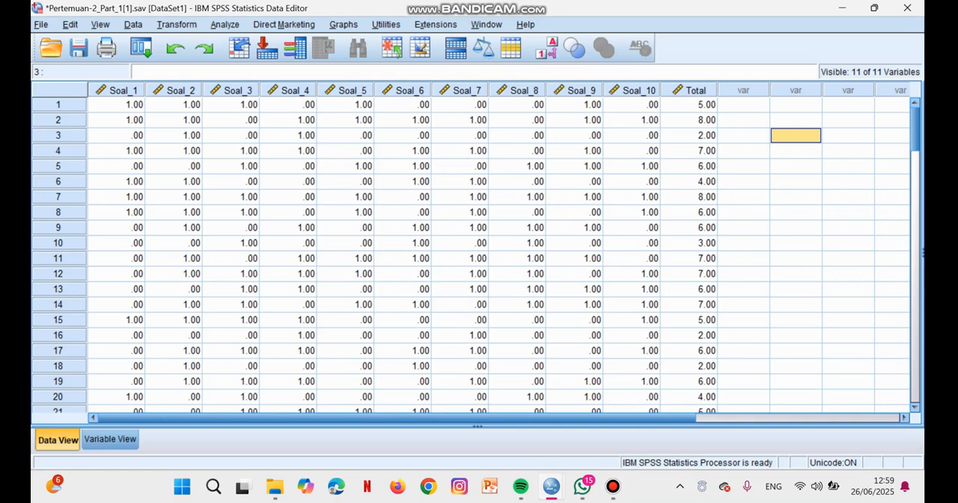
- Start a Frequencies analysis in SPSS and include all variables, Soal_1 to Soal_10 and Total
key("alt+a")
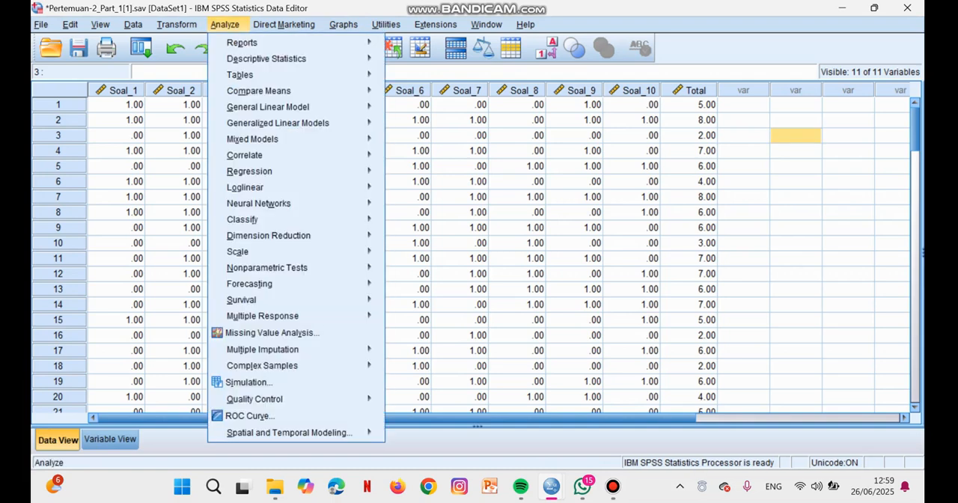
mouse_move(267, 59)
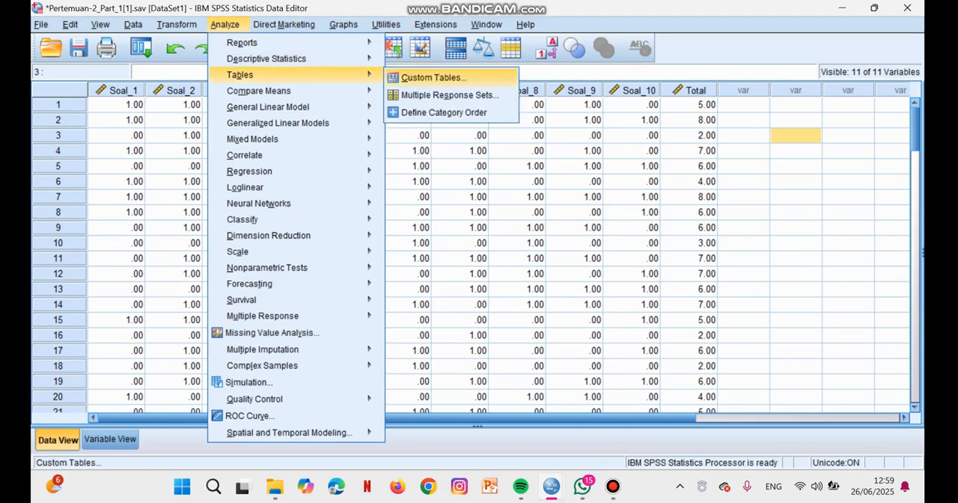
key("Return")
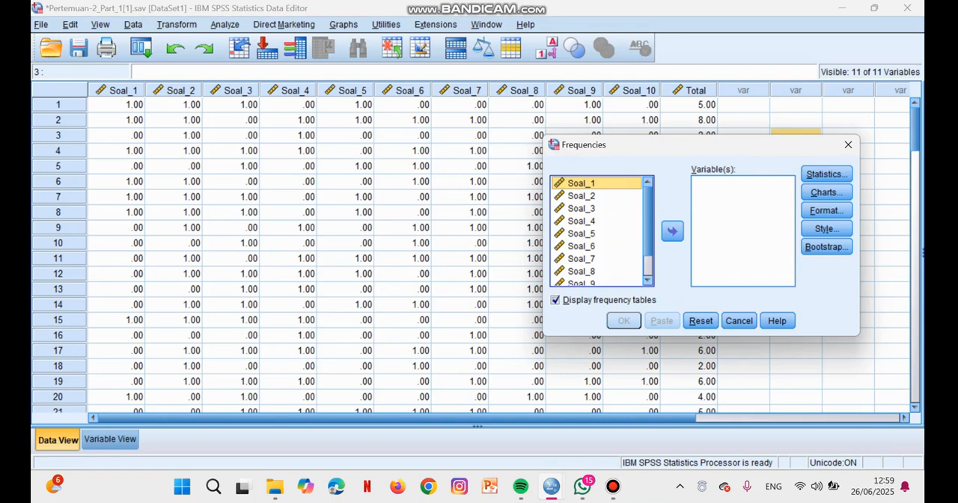
left_click_drag(716, 147, 555, 131)
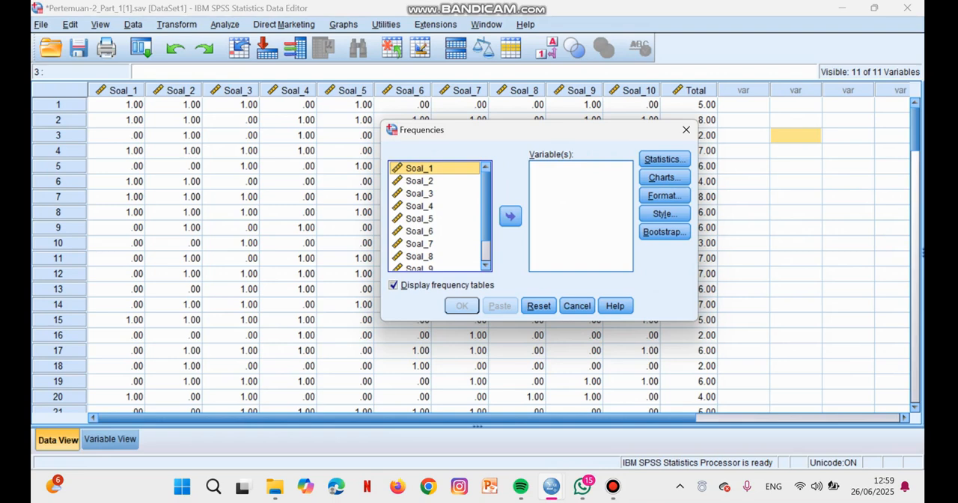
key("ctrl+a")
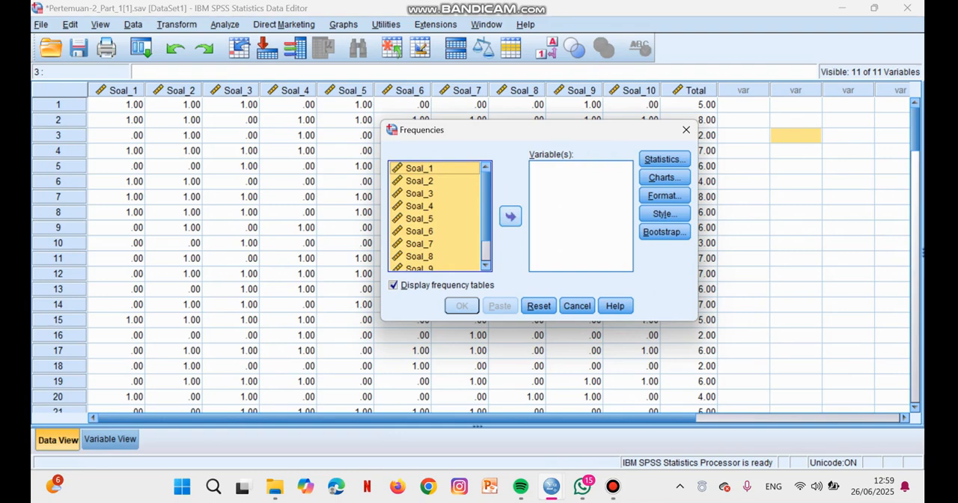
left_click(510, 216)
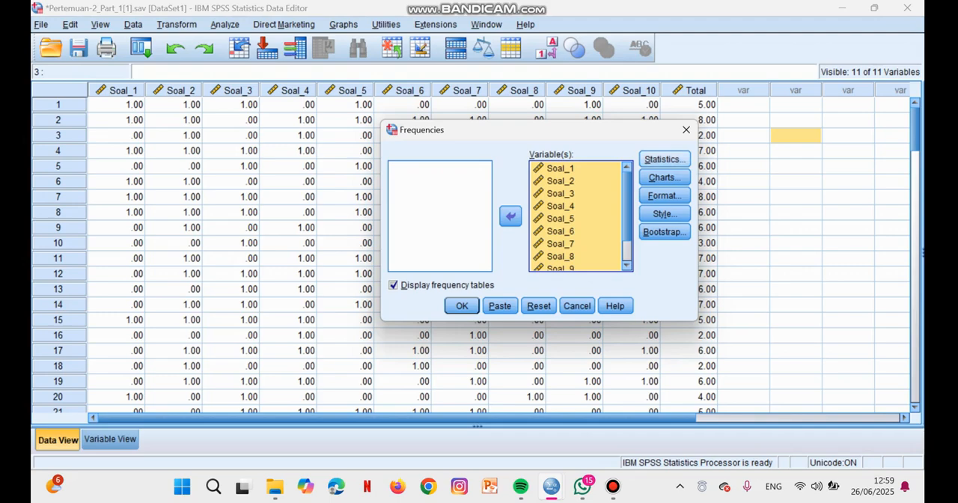
- Add the Mean to the Frequencies statistics and run the analysis
left_click(664, 158)
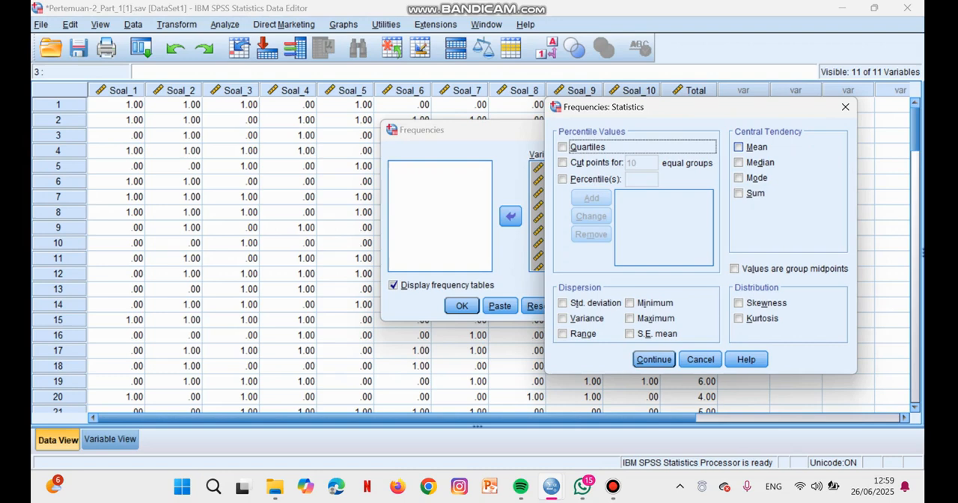
left_click(739, 147)
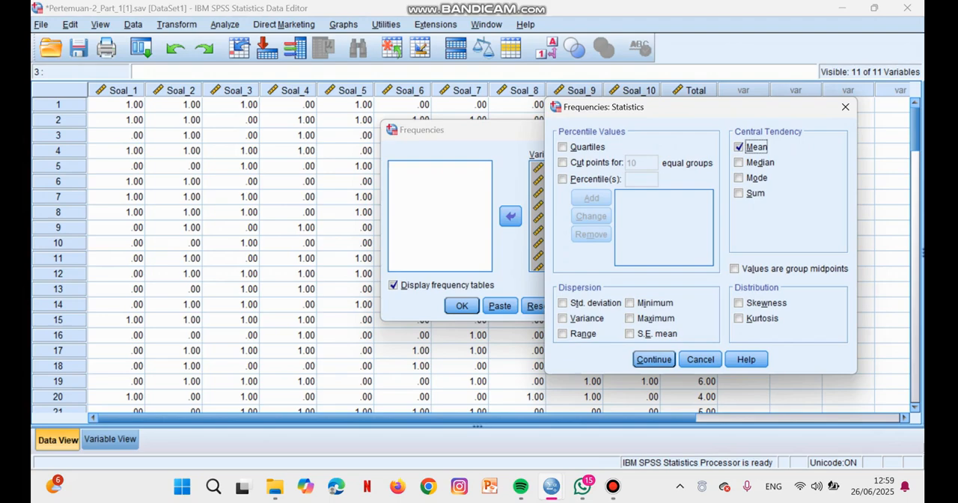
key("Return")
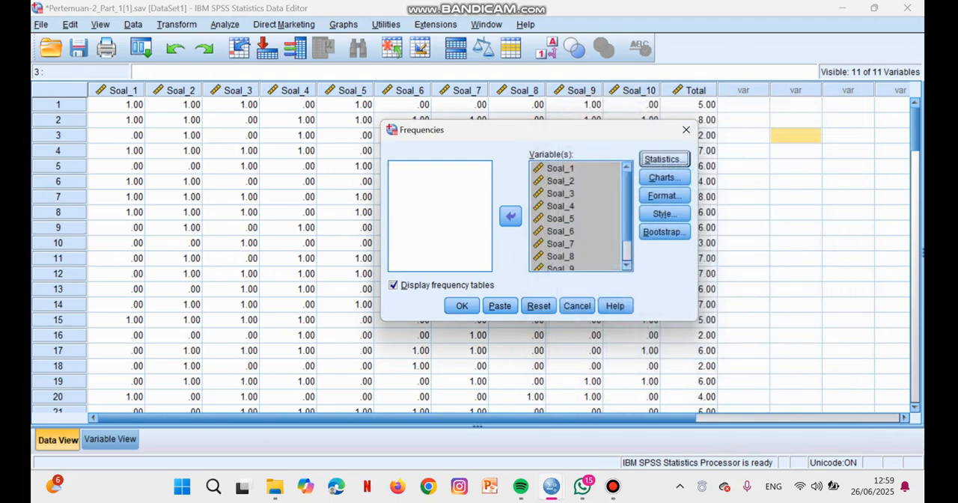
left_click(462, 305)
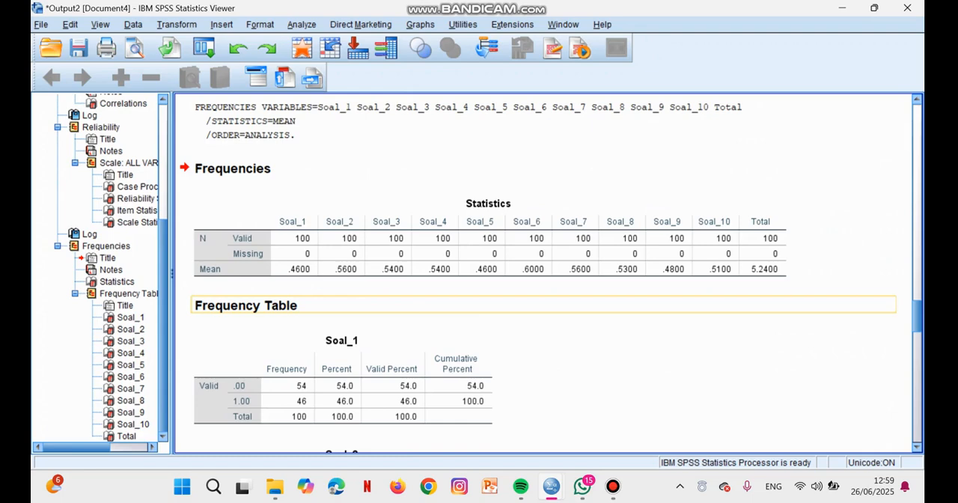
- Examine the item means in the Statistics output and the frequency tables for each Soal item and Total
scroll(342, 305, "down", 1)
scroll(546, 273, "down", 20)
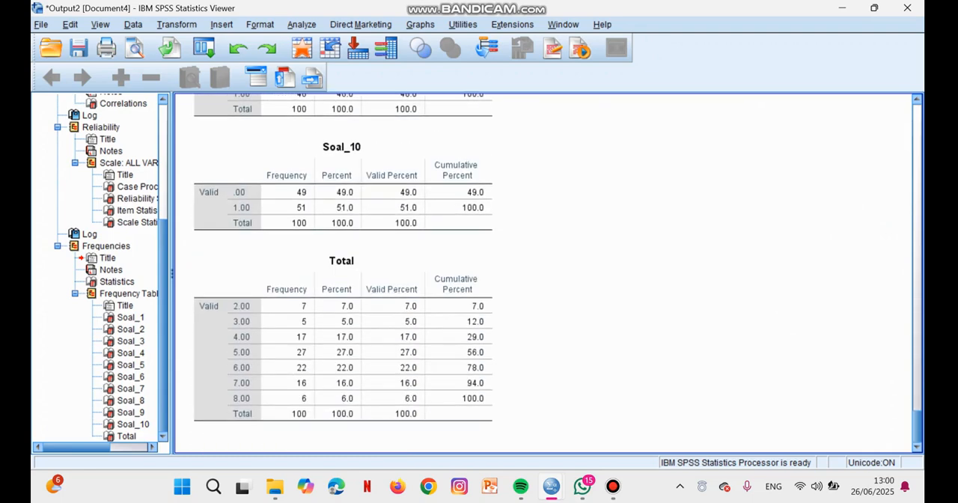
scroll(547, 273, "up", 2)
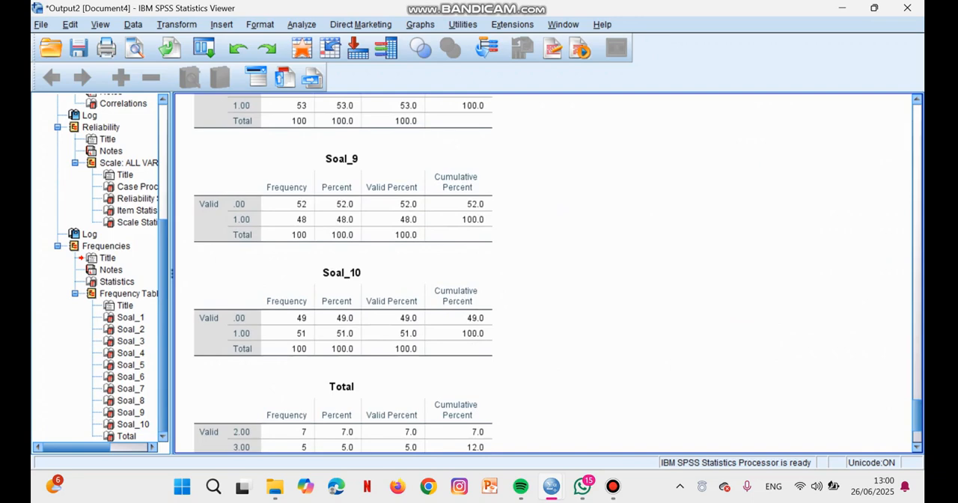
scroll(547, 273, "up", 20)
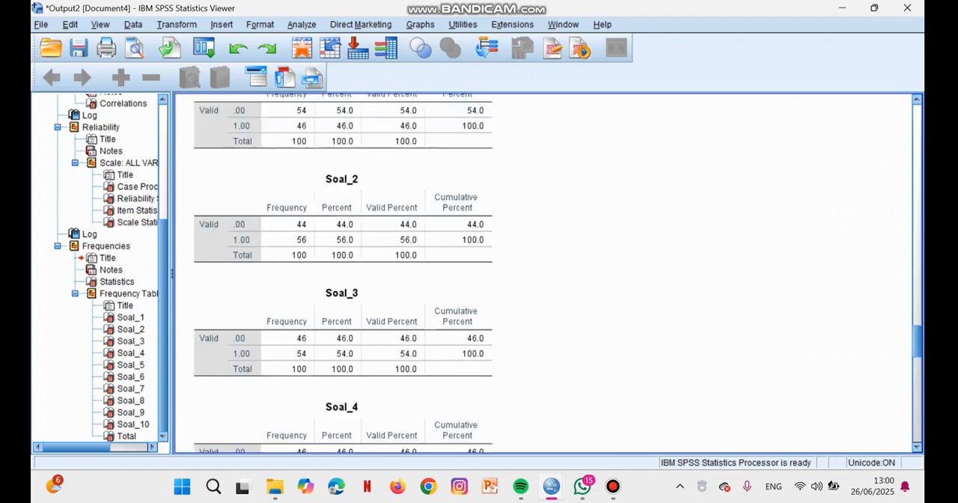
scroll(547, 273, "down", 4)
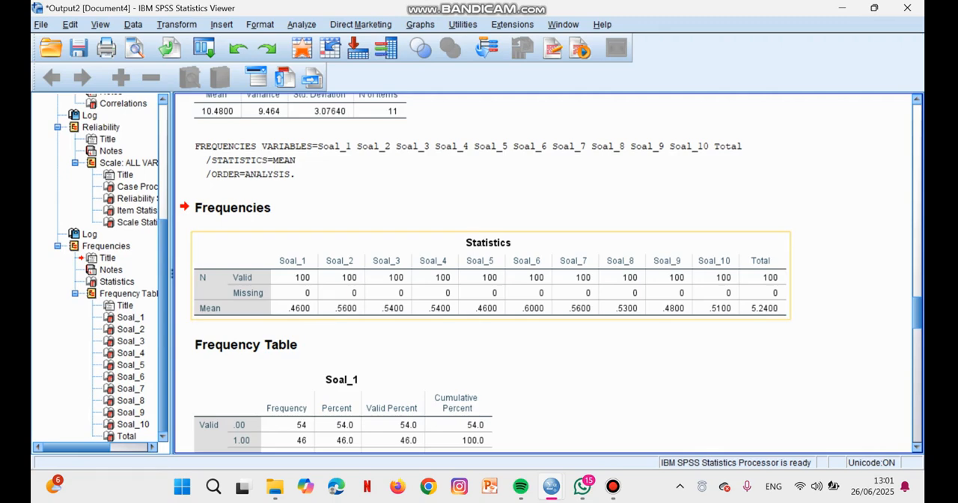
scroll(344, 277, "down", 3)
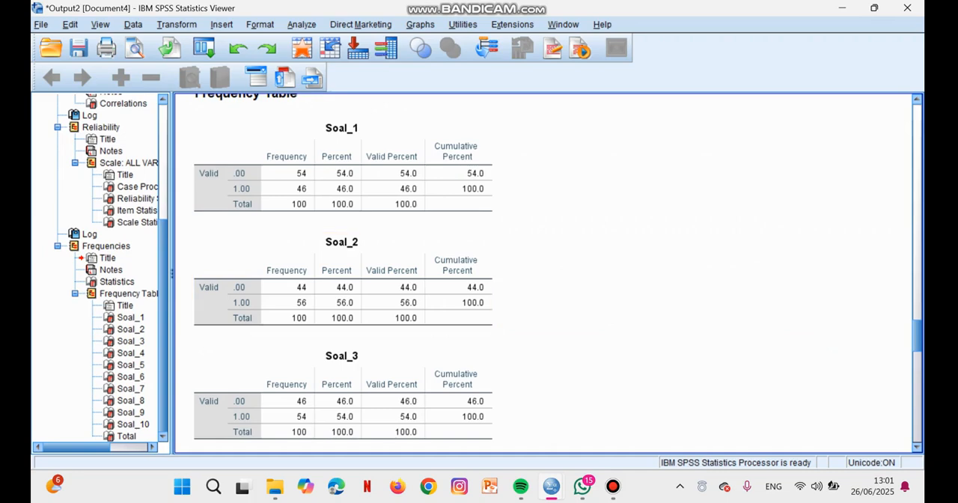
- Return to the dataset, start a Reliability Analysis and remove Total from its items, keeping Soal_1 to Soal_10
mouse_move(551, 487)
left_click(475, 416)
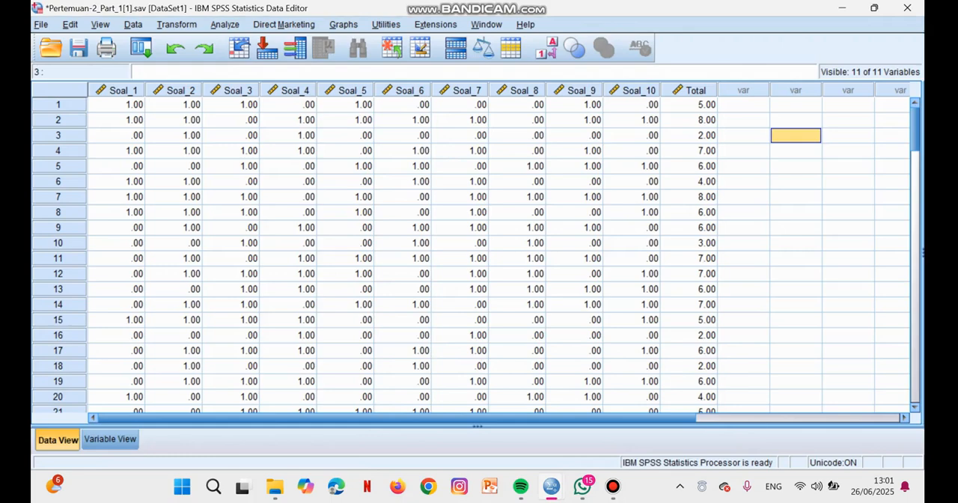
left_click(224, 25)
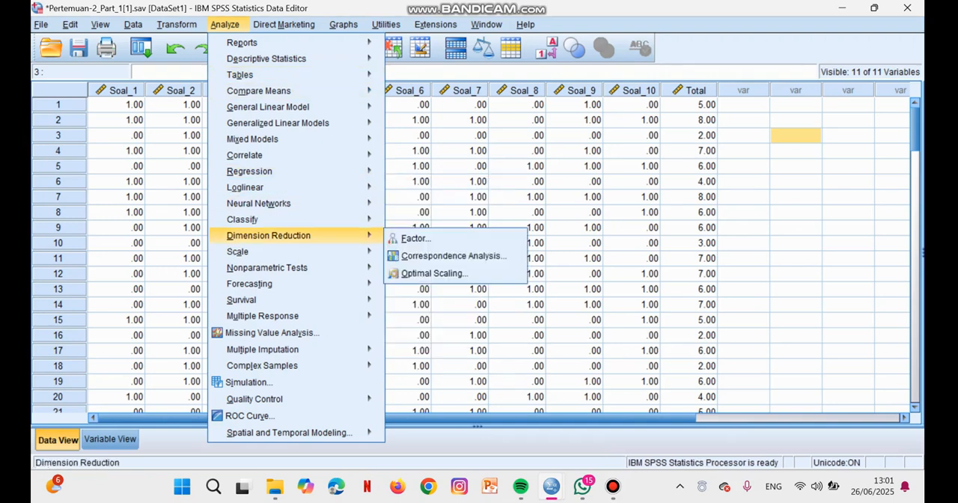
mouse_move(299, 252)
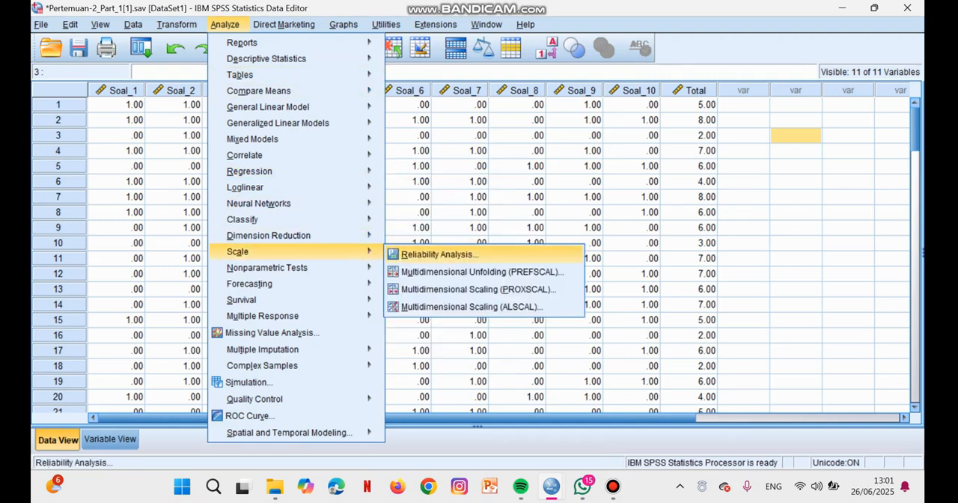
left_click(438, 254)
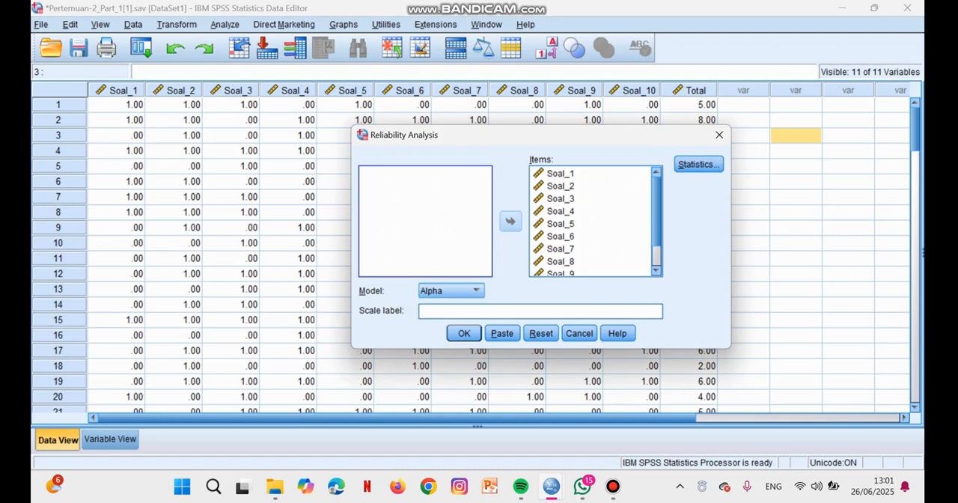
scroll(592, 220, "down", 1)
scroll(562, 183, "up", 1)
scroll(562, 183, "down", 1)
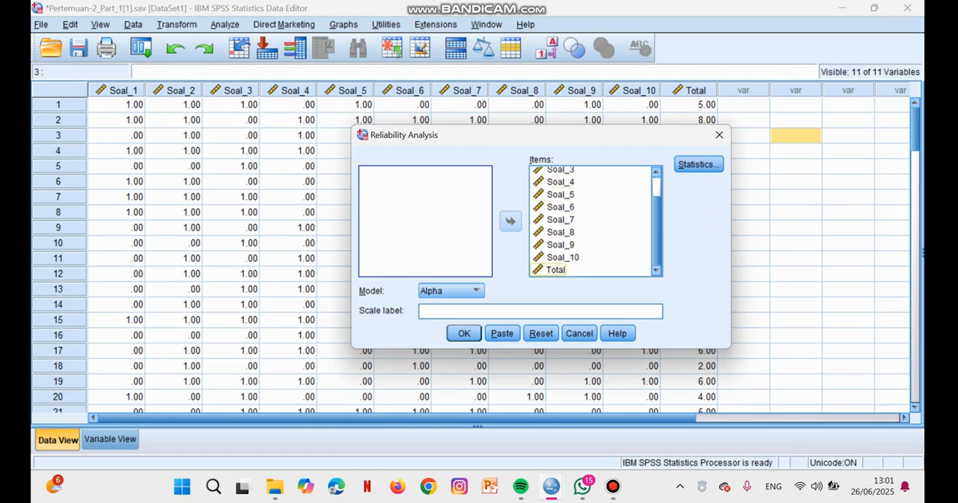
left_click(556, 269)
left_click(511, 222)
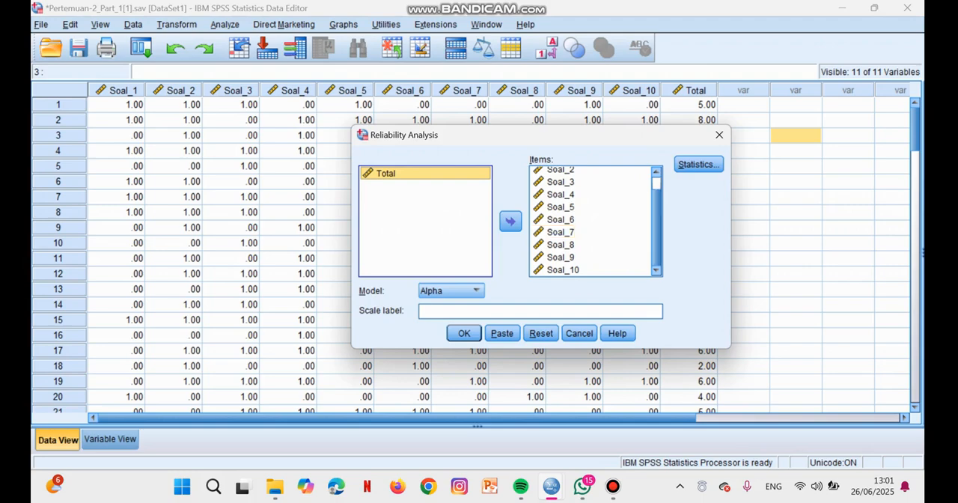
- Include the "Scale if item deleted" descriptives in the reliability statistics and run the analysis
left_click(698, 164)
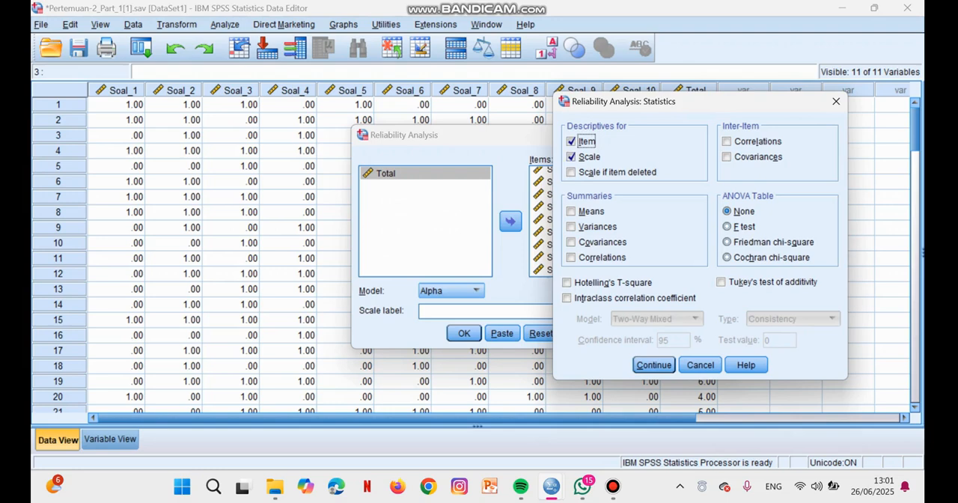
left_click(571, 172)
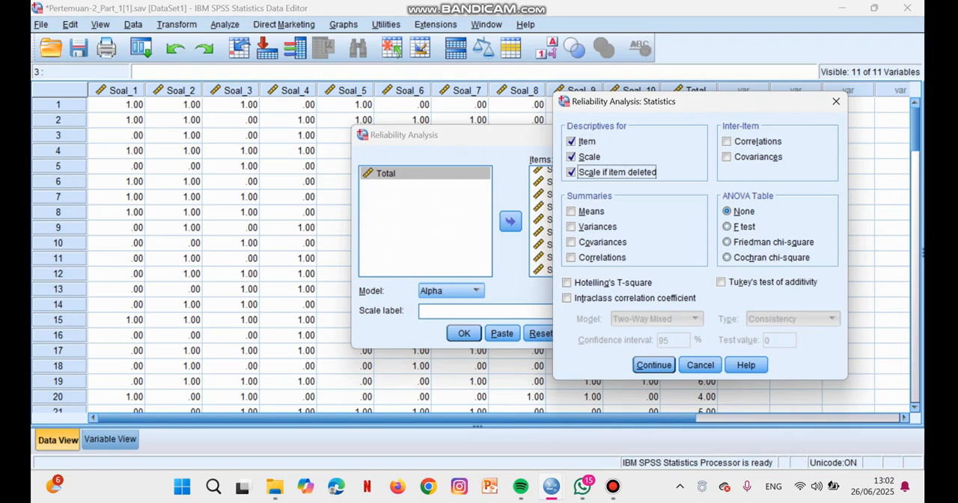
left_click(654, 365)
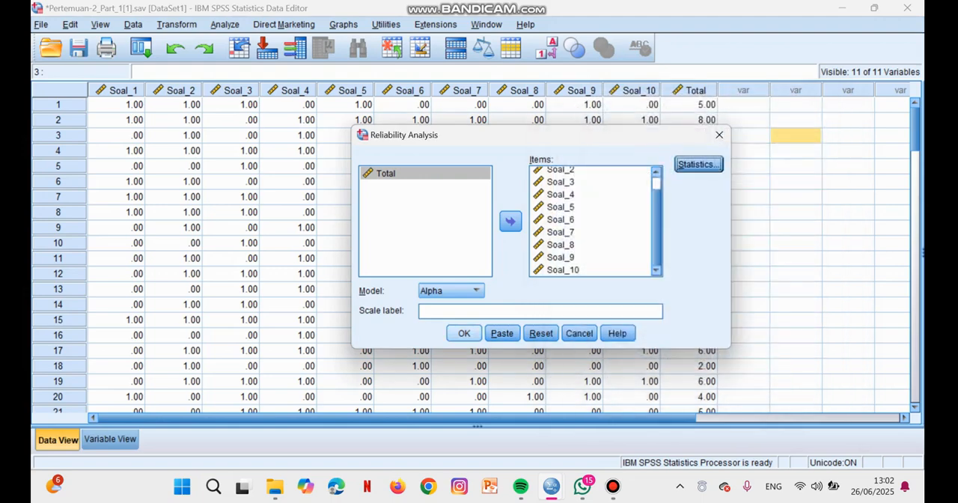
key("Return")
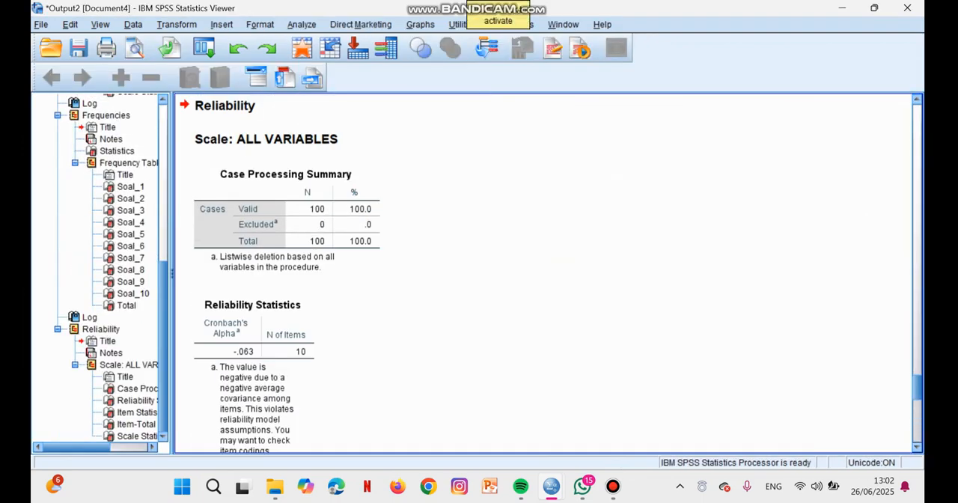
- Examine the reliability output, especially the Corrected Item-Total Correlation column in the Item-Total Statistics table
scroll(544, 274, "up", 2)
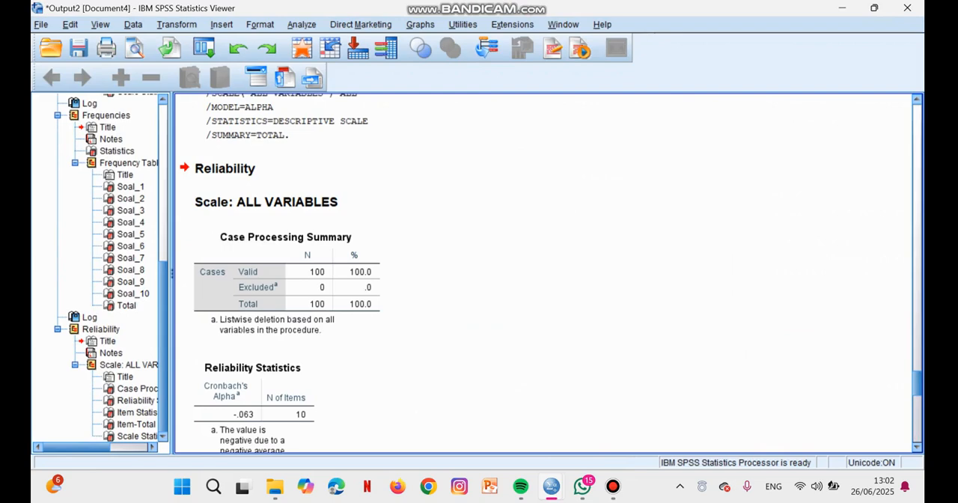
scroll(544, 273, "down", 4)
scroll(544, 274, "down", 14)
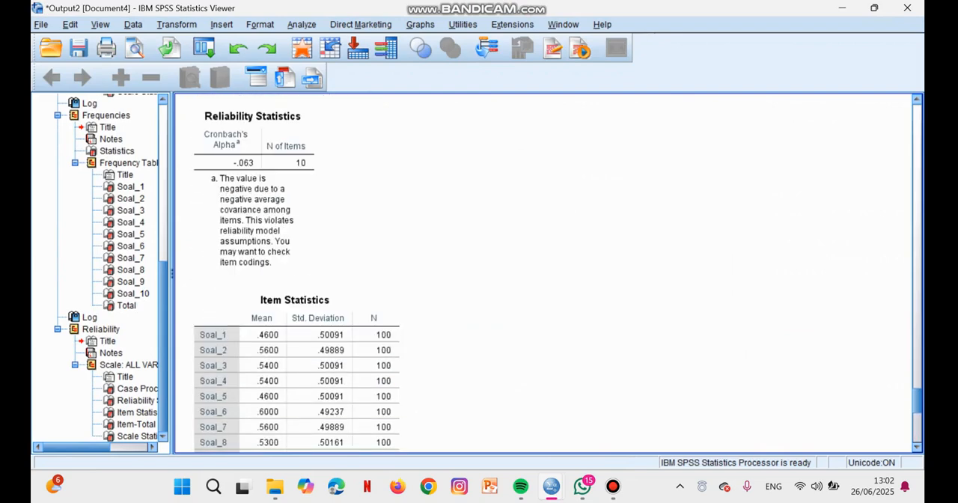
scroll(544, 273, "down", 3)
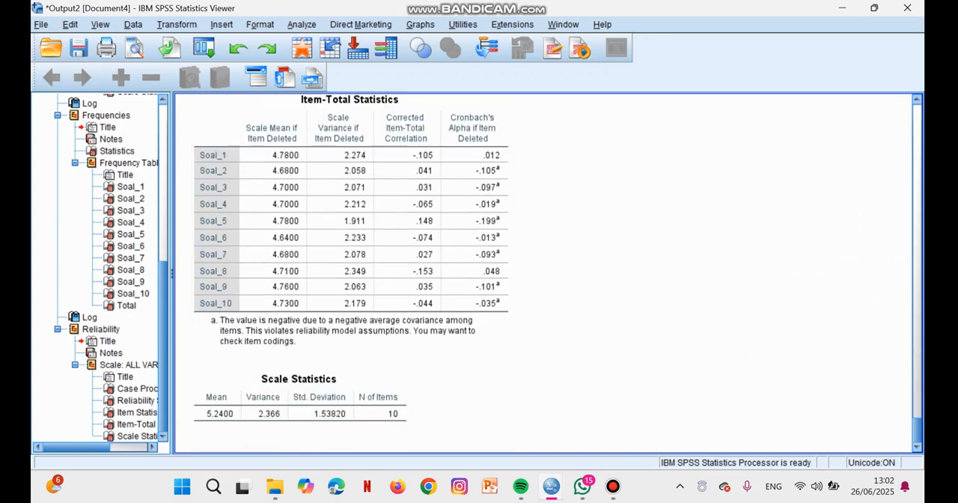
scroll(543, 274, "up", 2)
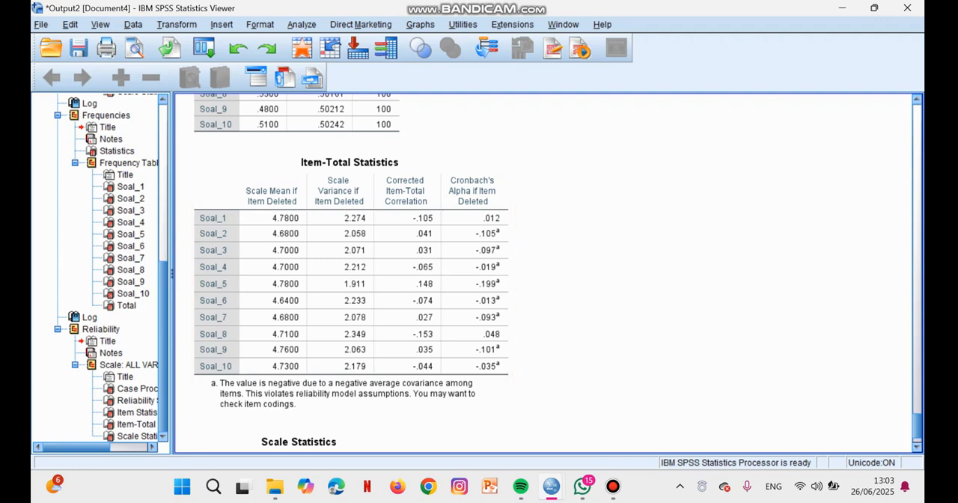
scroll(546, 274, "down", 2)
scroll(547, 273, "up", 2)
scroll(547, 273, "down", 2)
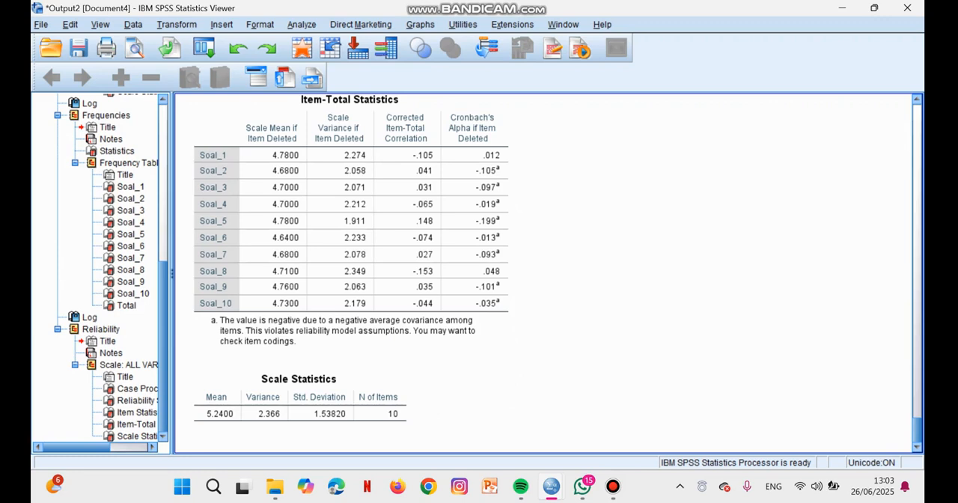
mouse_move(613, 487)
left_click(612, 417)
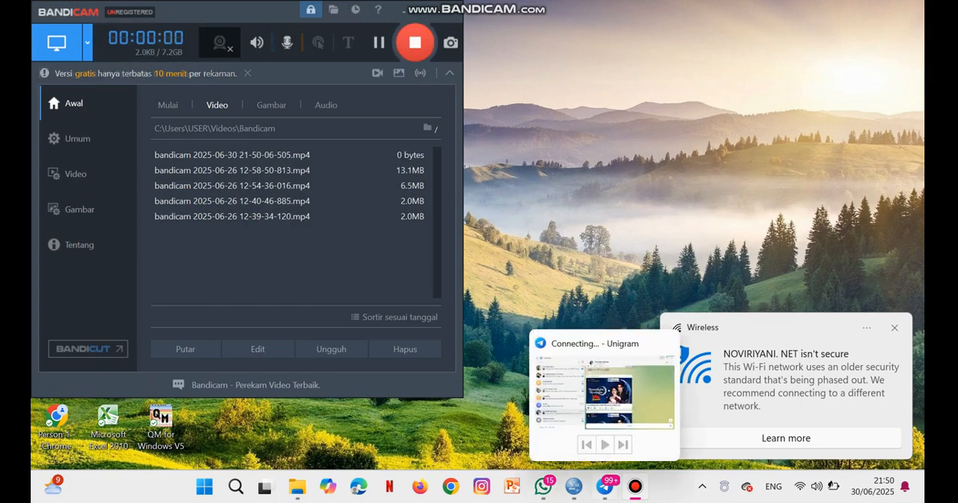
- Switch to the pertemuan 2 ke 2.sav dataset in SPSS and run a two-tailed Pearson bivariate correlation on S1 to S15 and Total
left_click(574, 487)
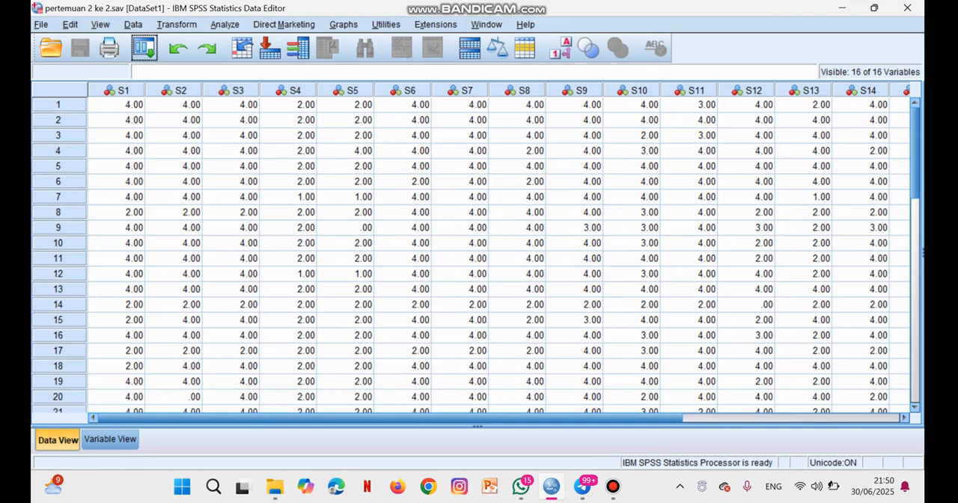
key("alt+a")
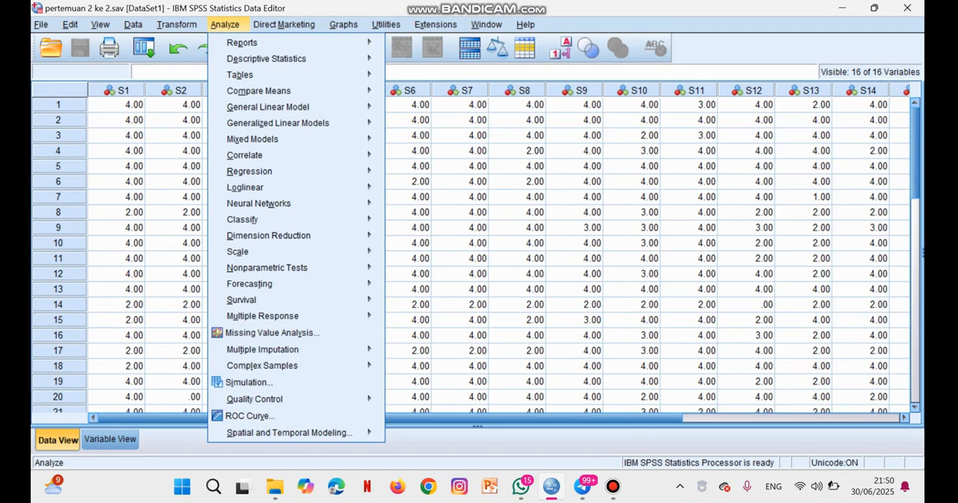
key("Right")
key("Left")
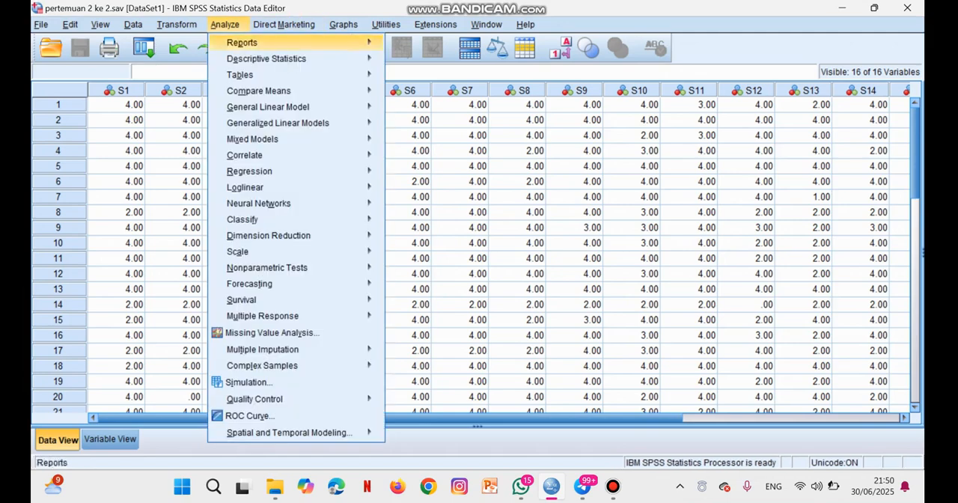
mouse_move(245, 155)
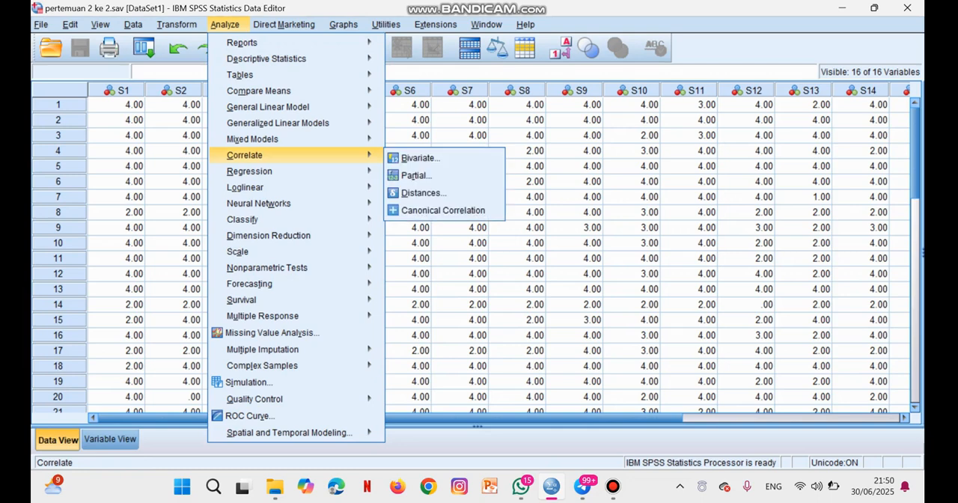
key("Right")
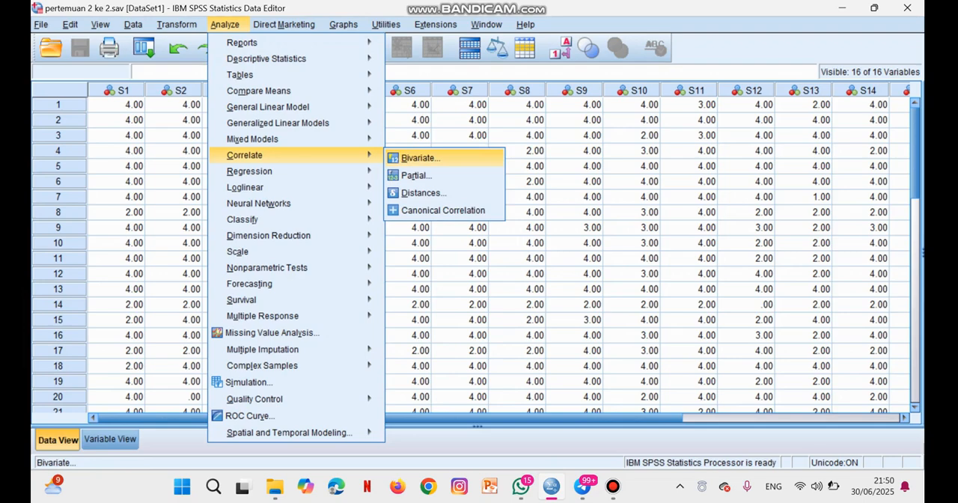
key("Return")
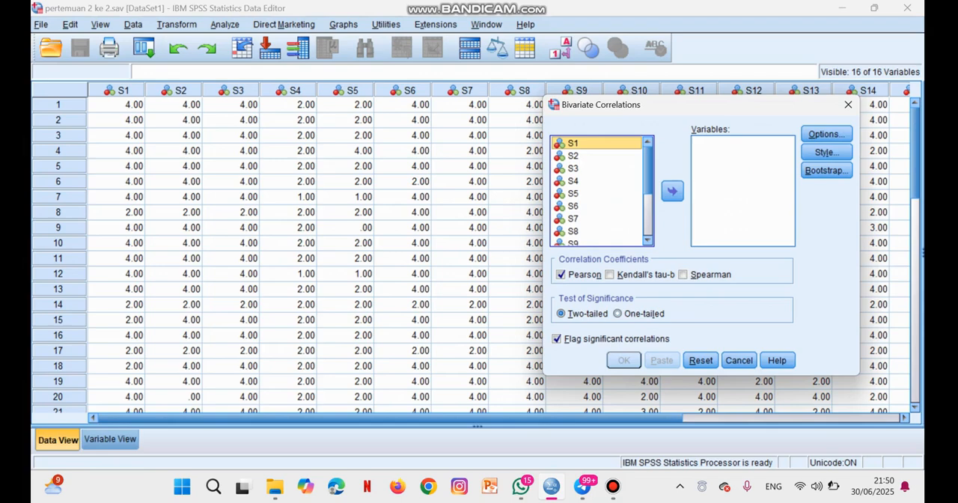
key("ctrl+a")
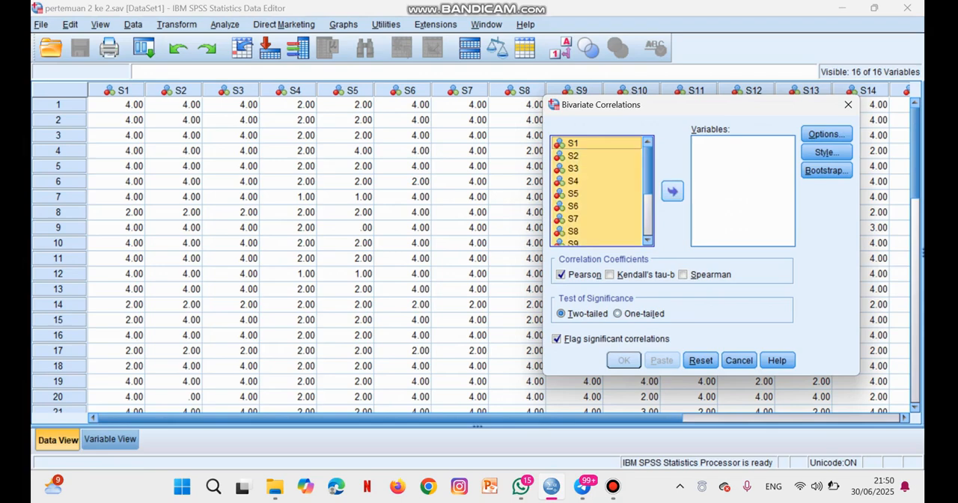
left_click(673, 191)
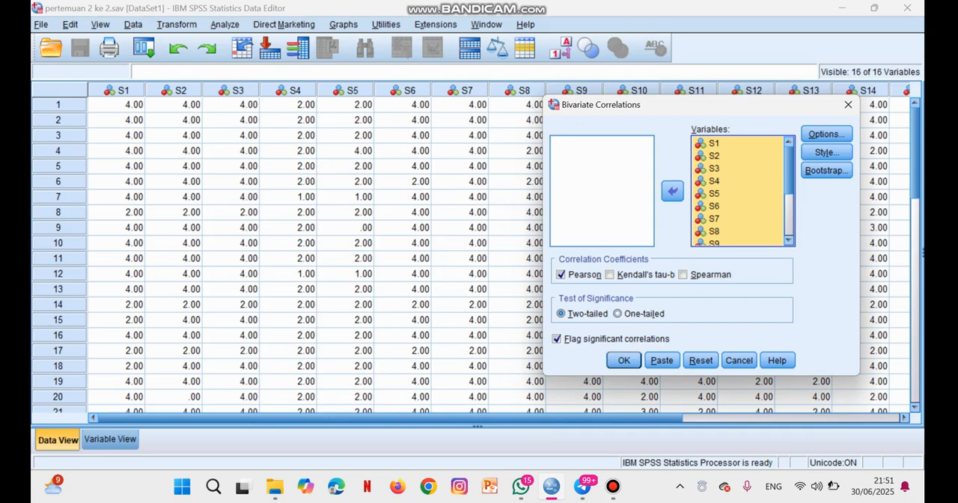
key("Return")
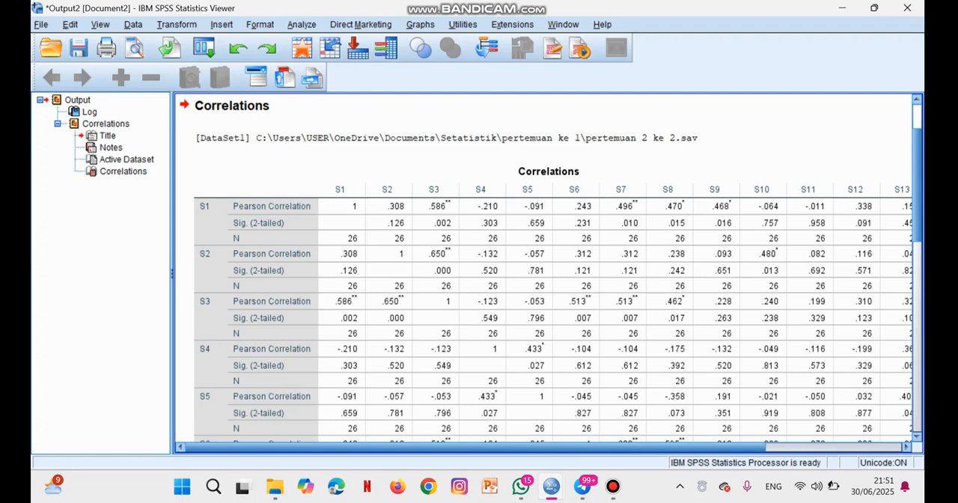
scroll(569, 262, "down", 3)
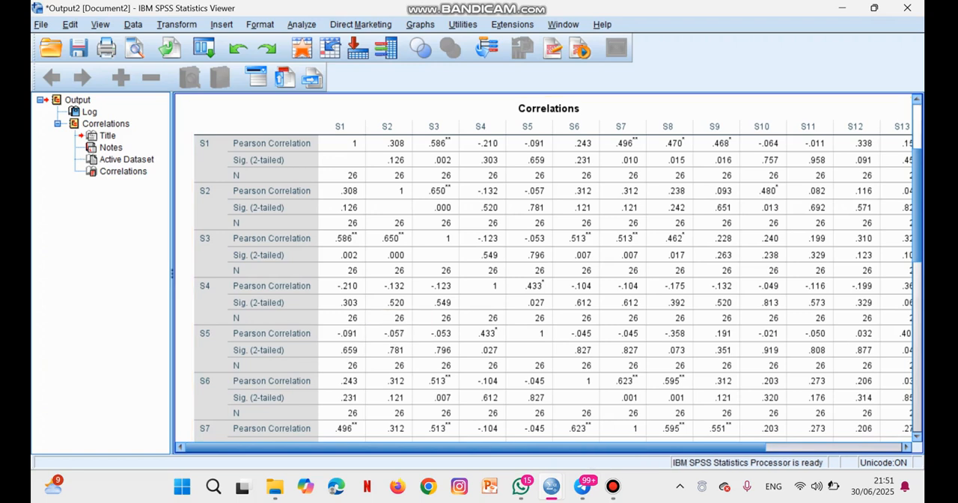
- Return to the dataset and start a Reliability Analysis with S1 to S15 and Total as its items
mouse_move(551, 487)
left_click(476, 415)
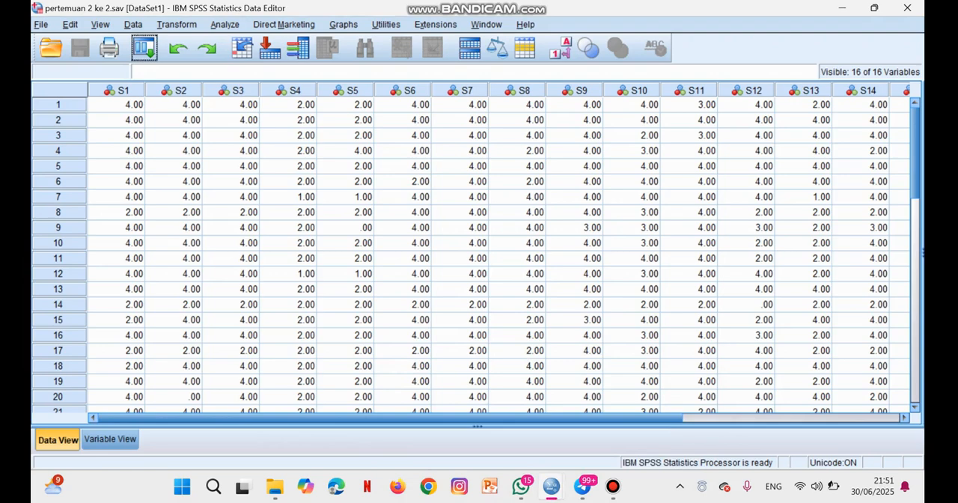
left_click(225, 25)
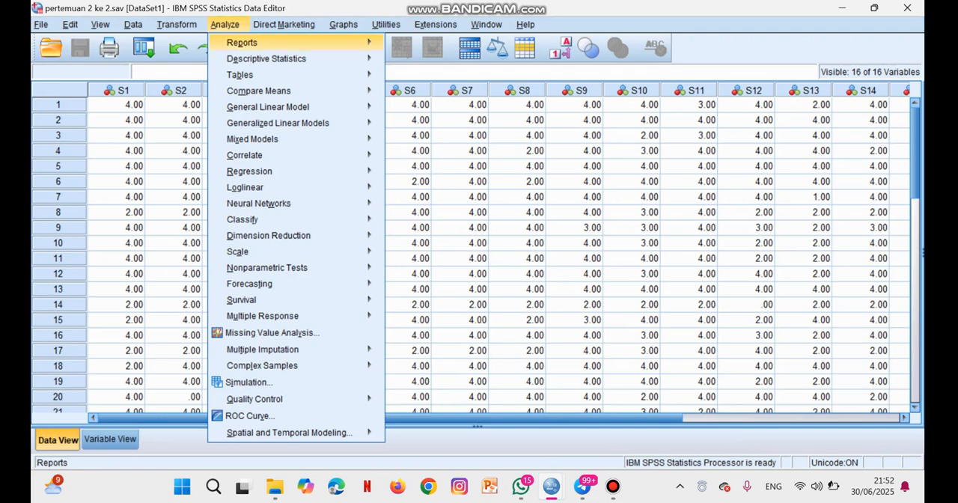
mouse_move(247, 252)
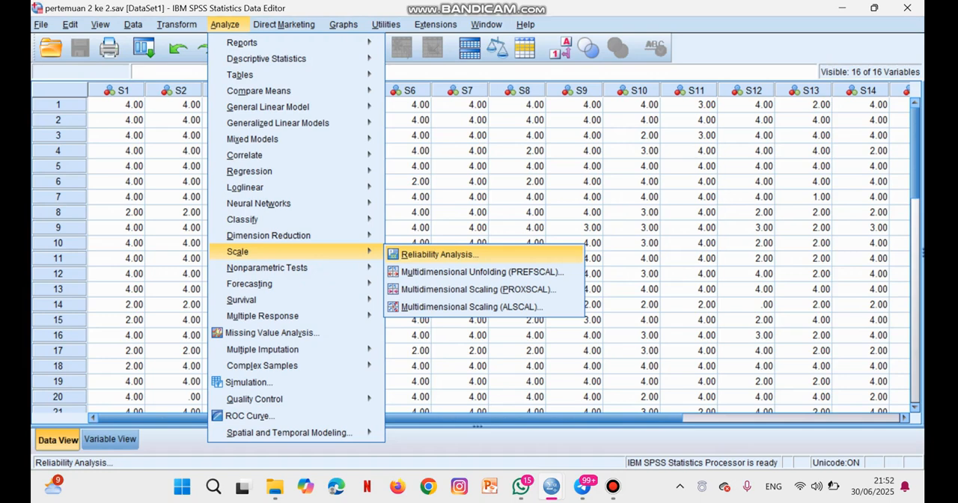
left_click(439, 255)
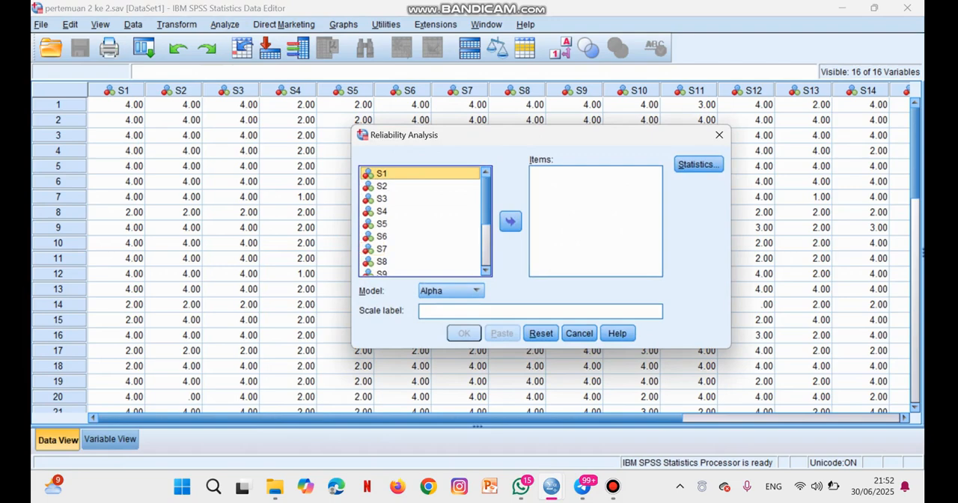
key("ctrl+a")
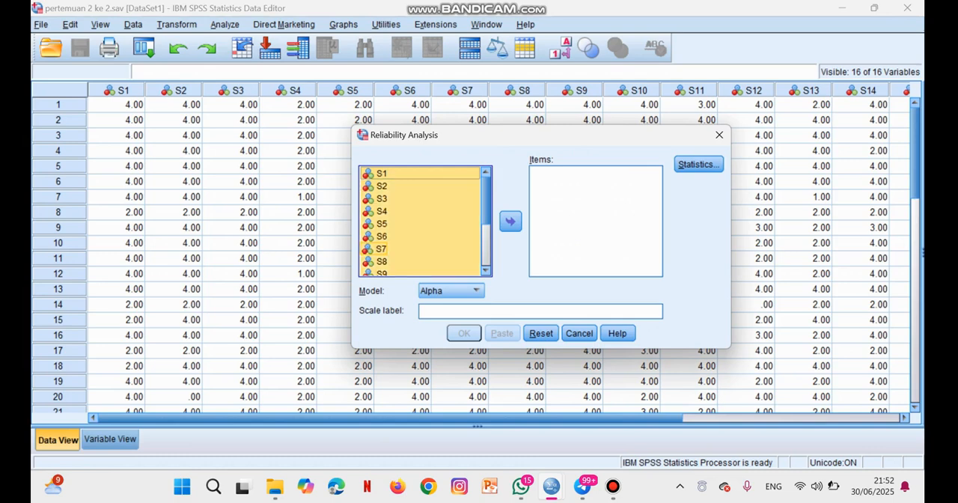
left_click(511, 222)
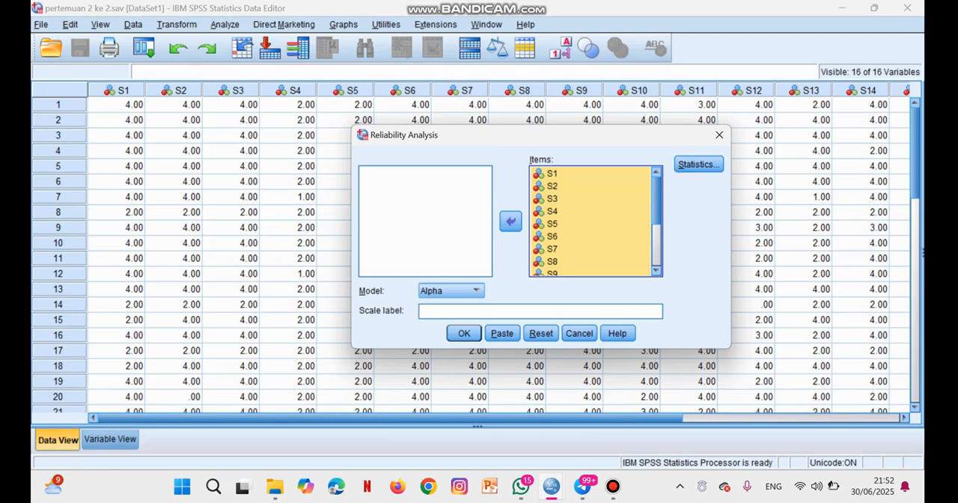
- Choose the Alpha model for the reliability analysis and run it
left_click(469, 290)
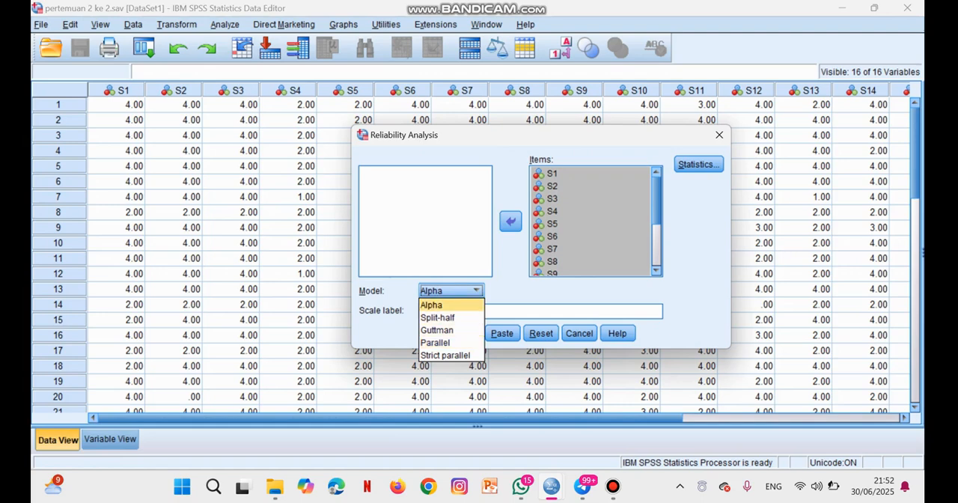
left_click(441, 305)
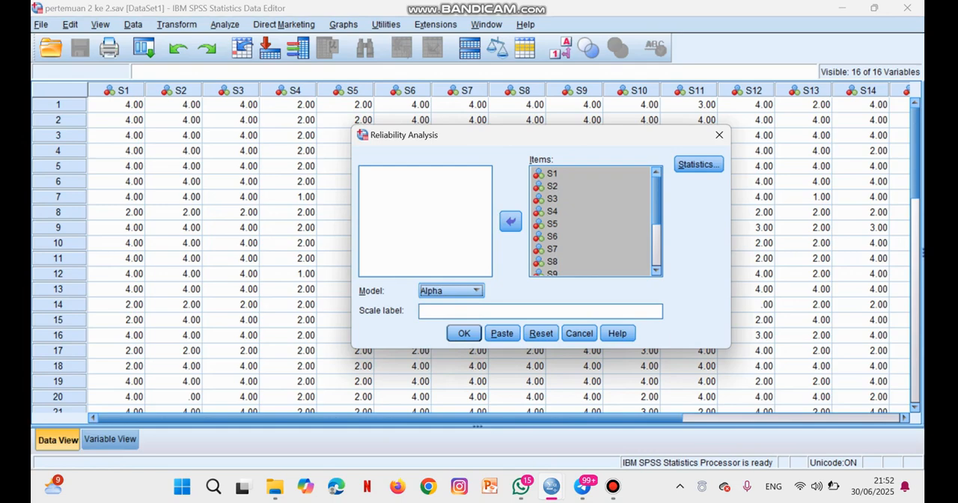
left_click(464, 333)
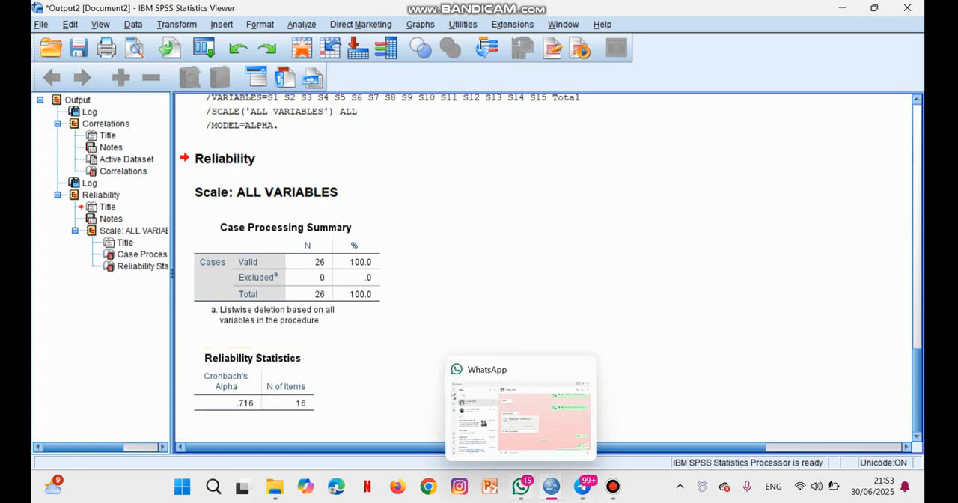
- Return to the dataset and start a Frequencies analysis with S1 to S15 and Total as its variables
mouse_move(551, 487)
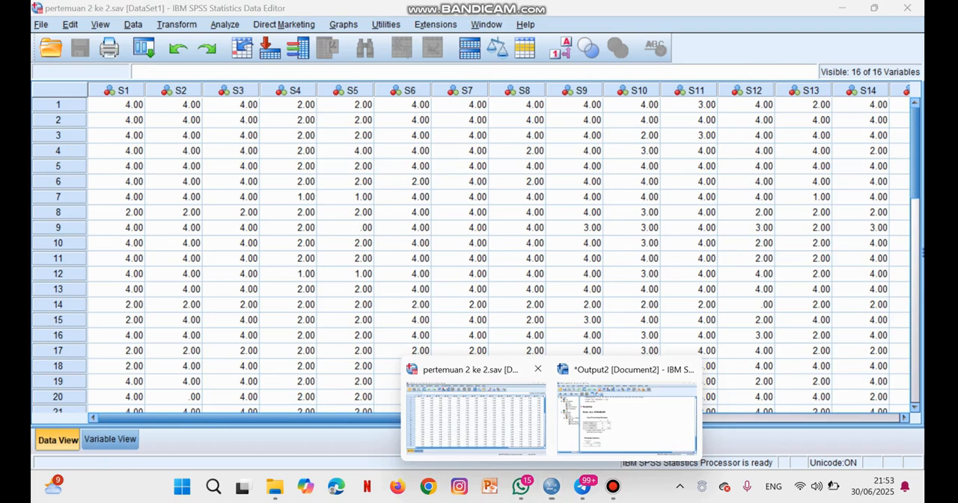
left_click(477, 417)
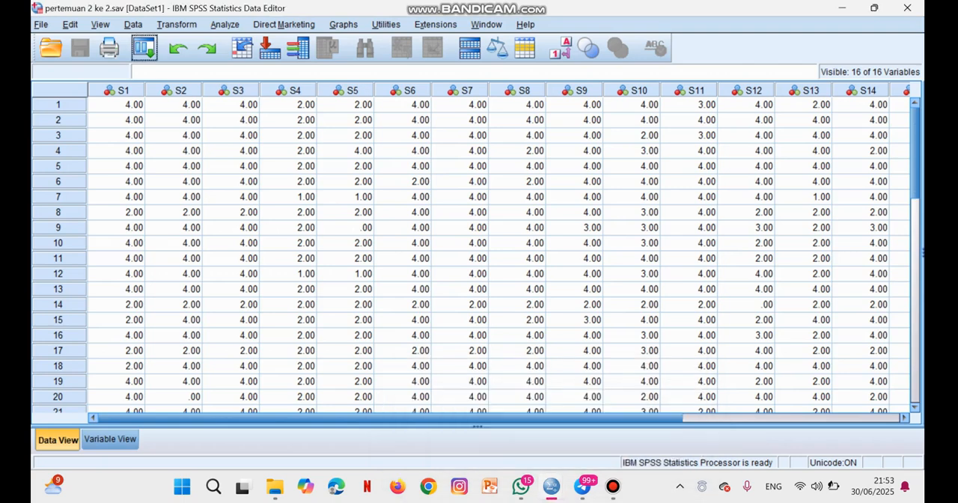
left_click(225, 24)
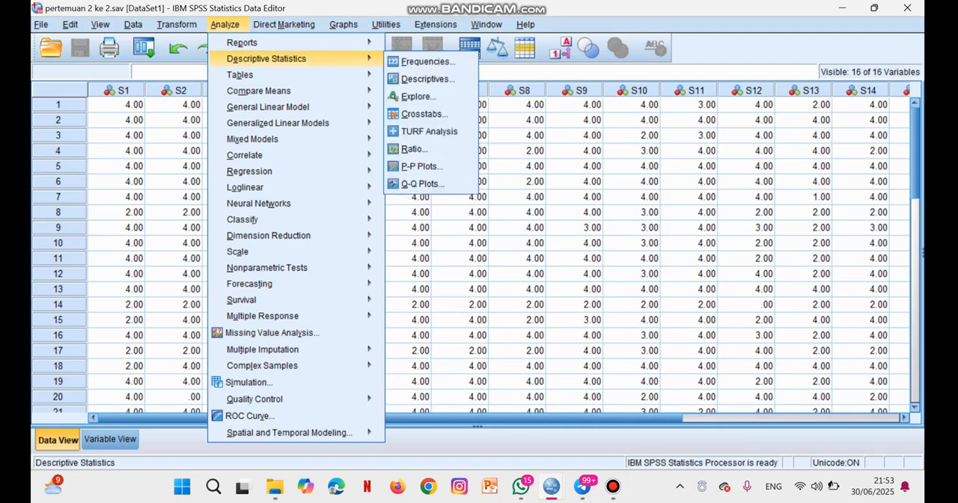
mouse_move(267, 59)
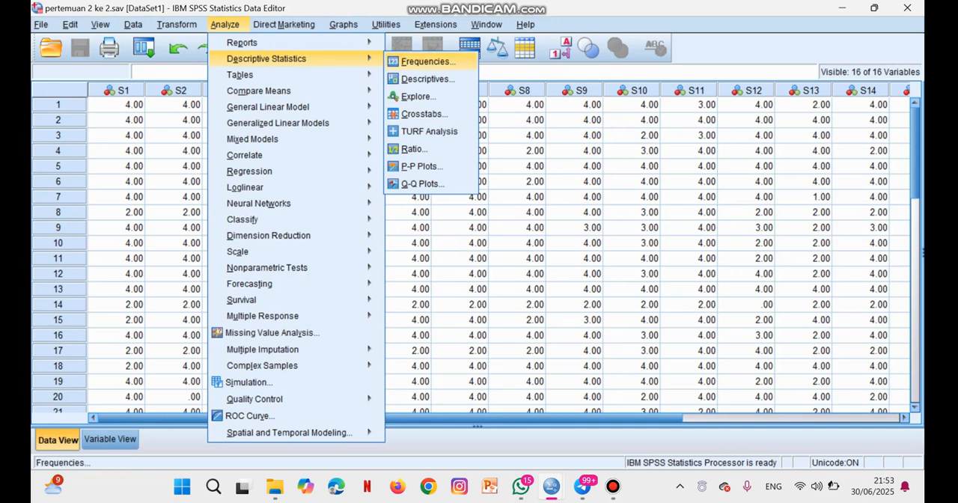
left_click(426, 62)
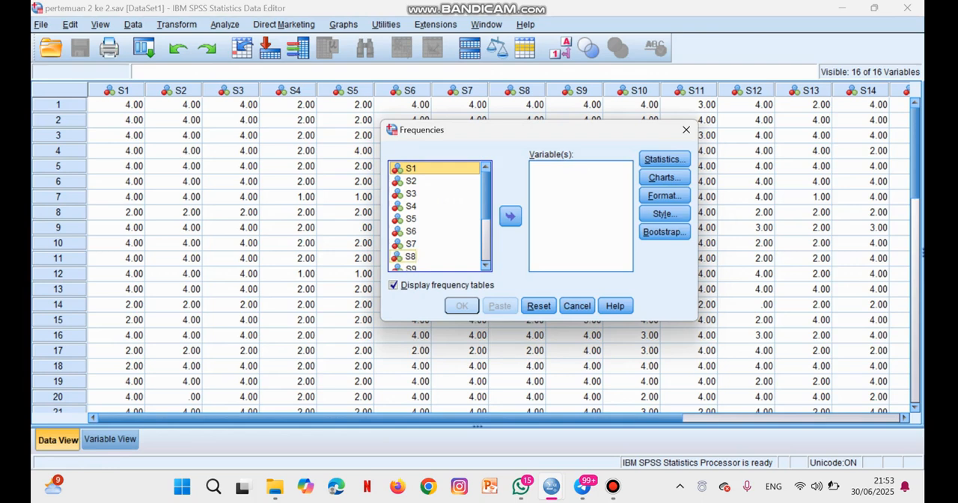
key("ctrl+a")
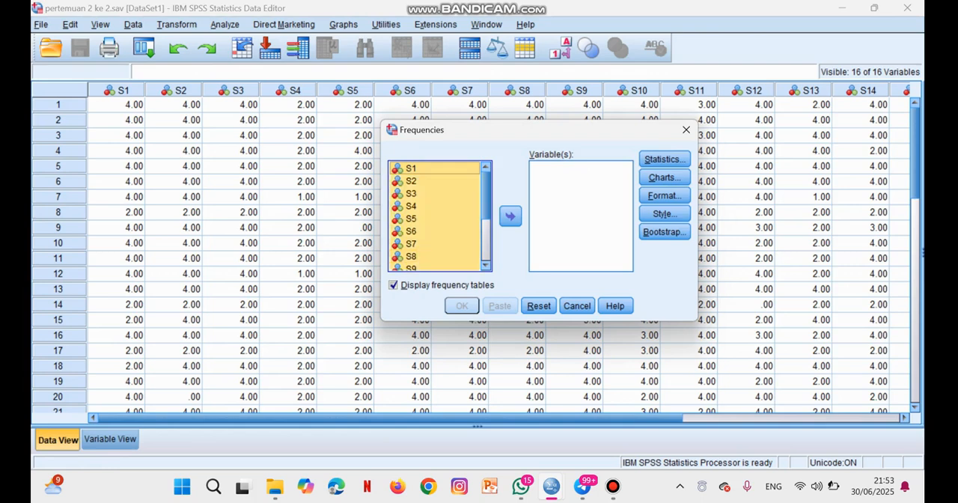
left_click(511, 216)
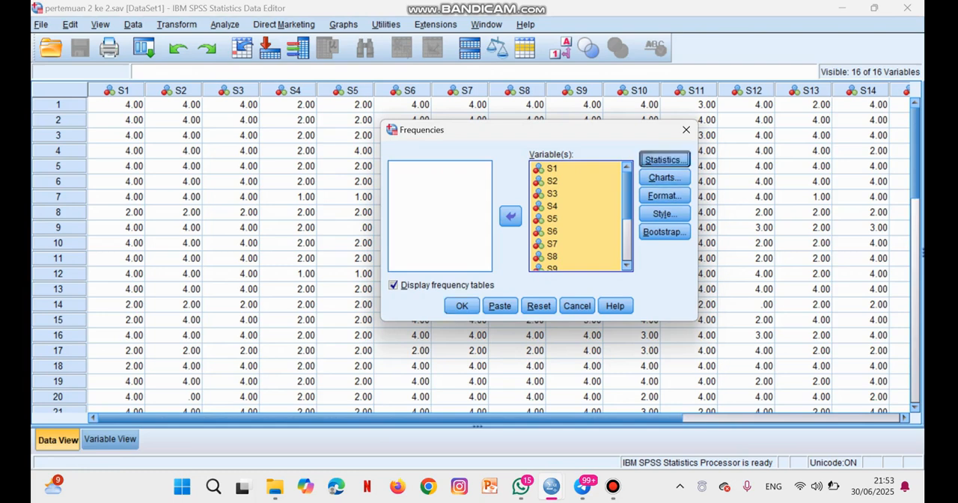
- Include the Mean in the Frequencies statistics and run the analysis with frequency tables displayed
left_click(664, 159)
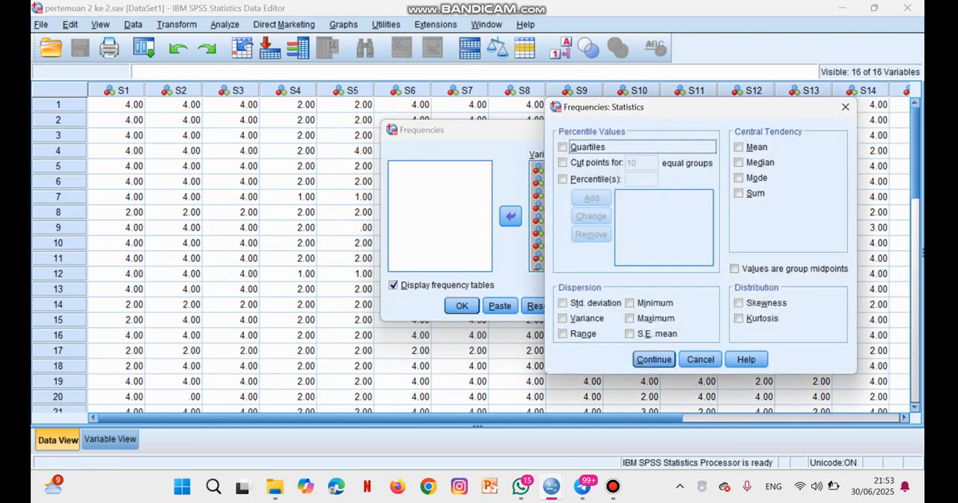
left_click(739, 147)
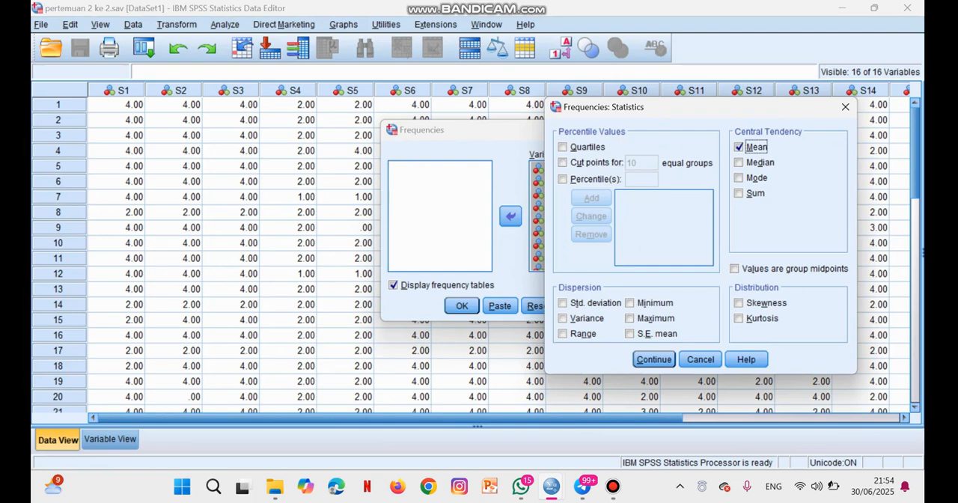
left_click(654, 360)
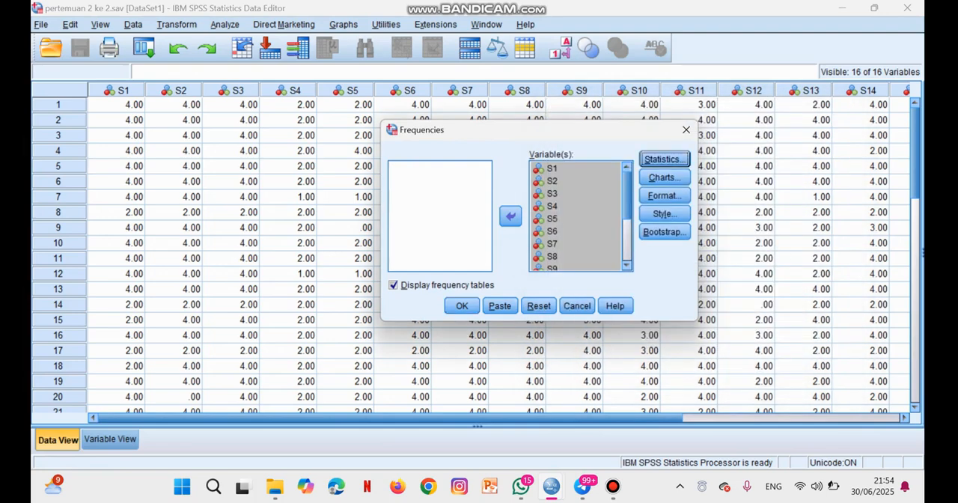
left_click(462, 305)
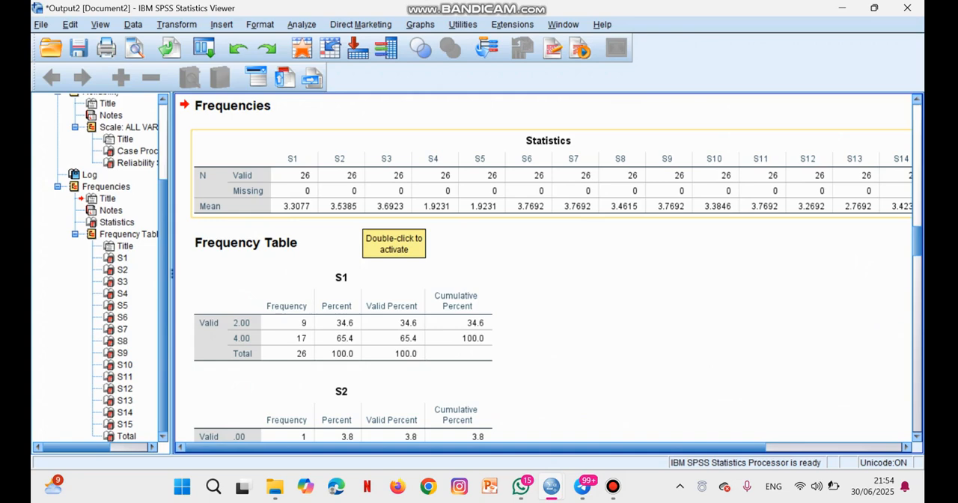
- Return to the dataset and reopen the Reliability Analysis, removing Total so only S1 to S15 remain as items
mouse_move(552, 487)
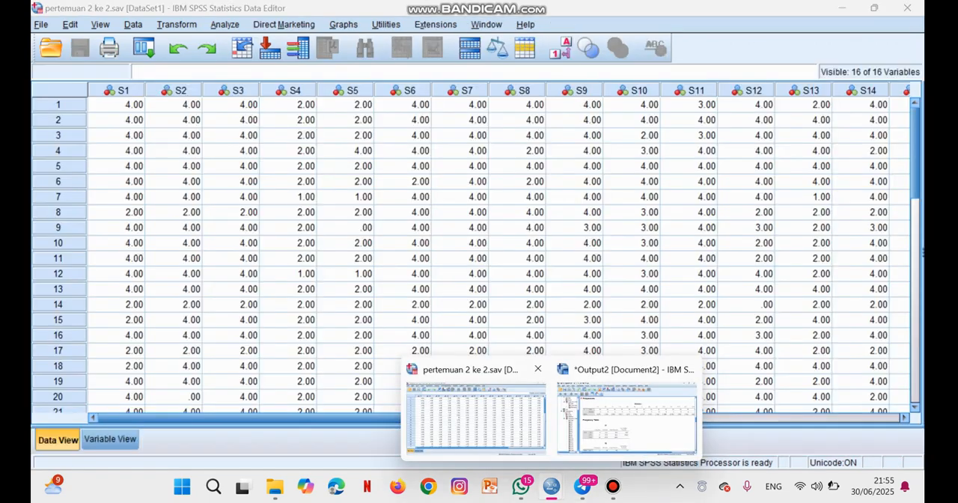
left_click(476, 416)
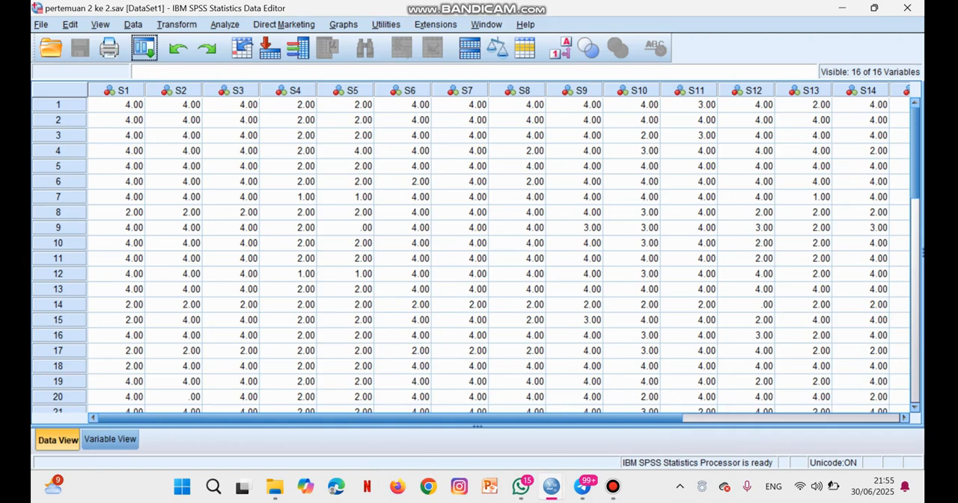
left_click(224, 24)
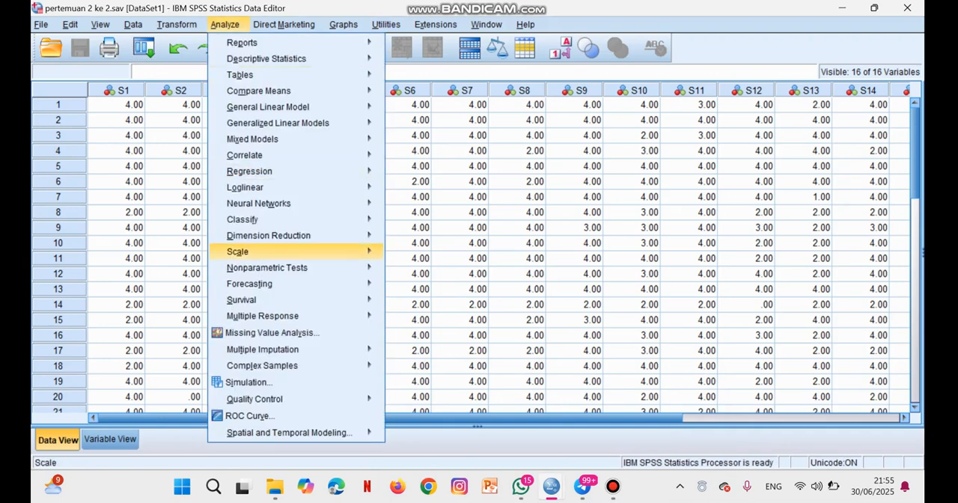
mouse_move(238, 252)
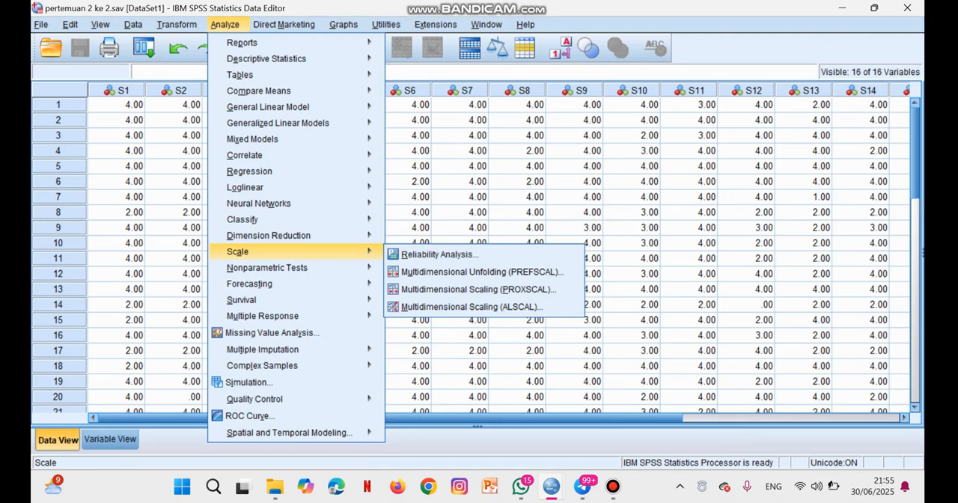
left_click(439, 254)
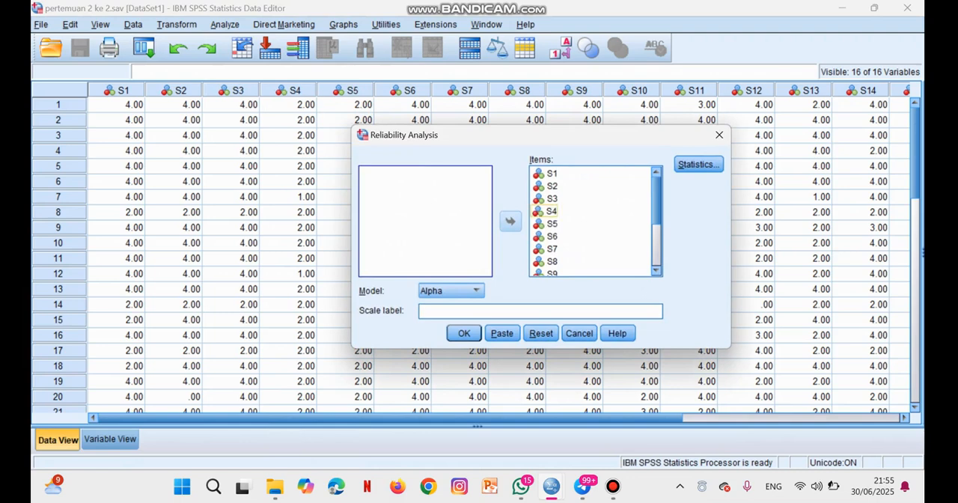
scroll(552, 249, "down", 3)
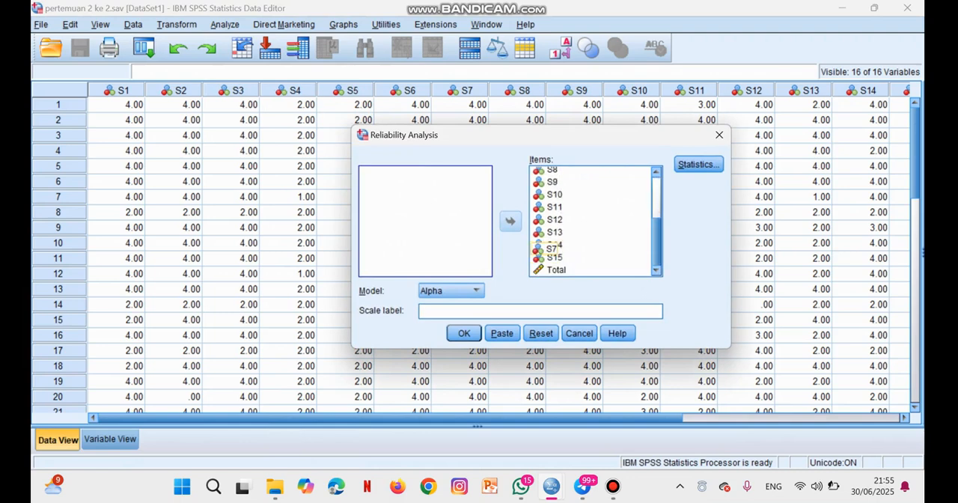
left_click(556, 270)
left_click(510, 221)
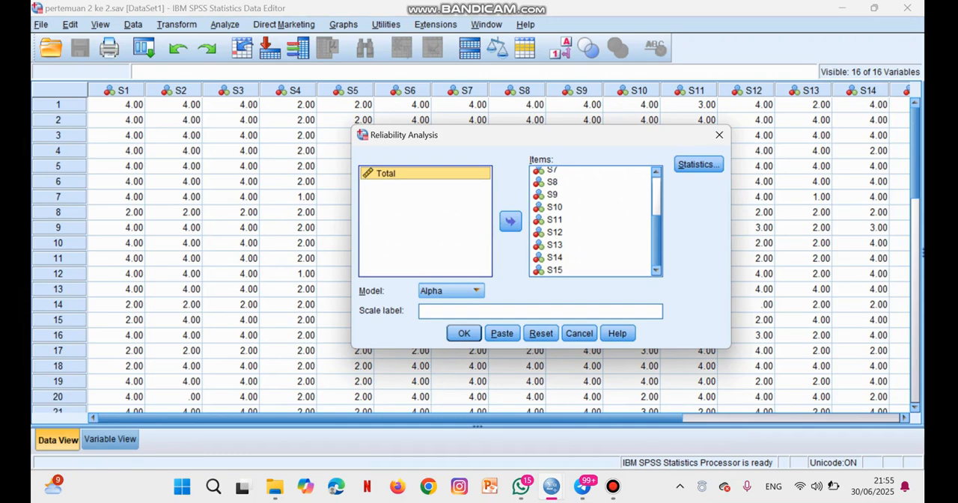
- Include descriptives for Item, Scale and Scale if item deleted in the reliability statistics and run the Alpha analysis
left_click(698, 164)
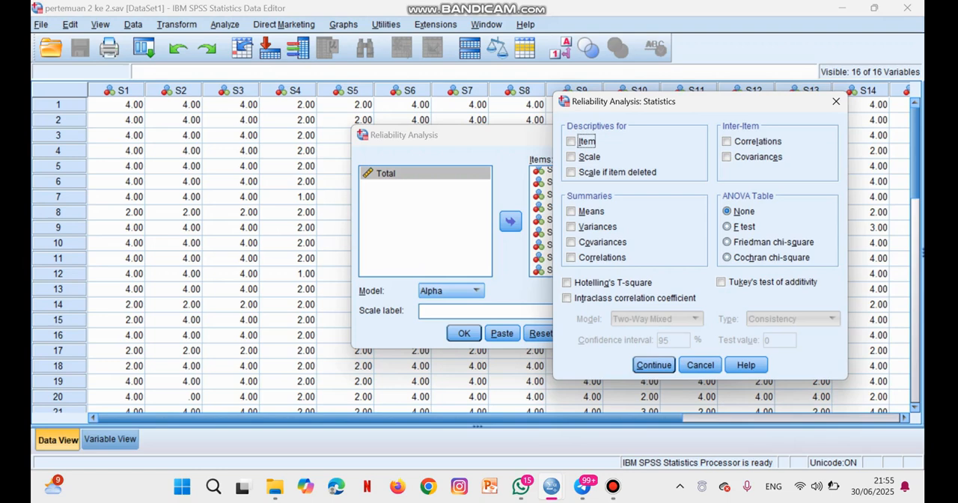
left_click(570, 141)
left_click(571, 172)
left_click(571, 157)
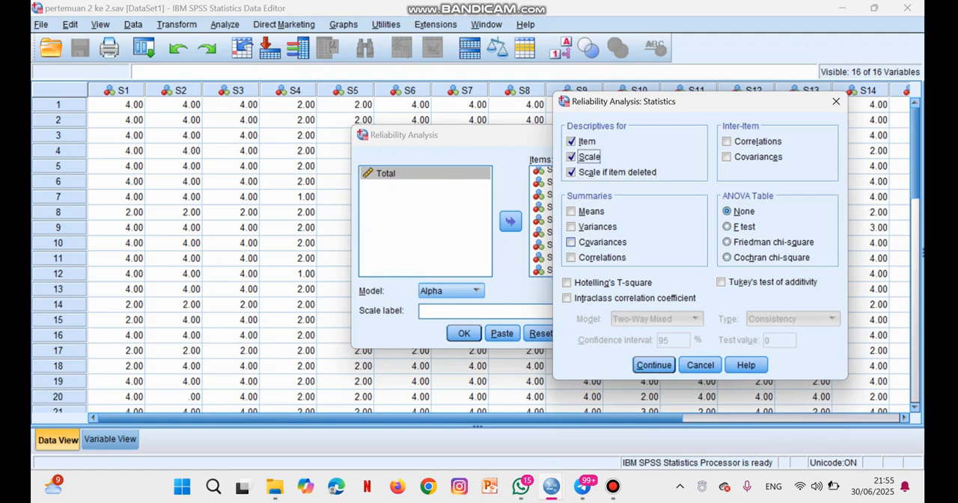
left_click(653, 364)
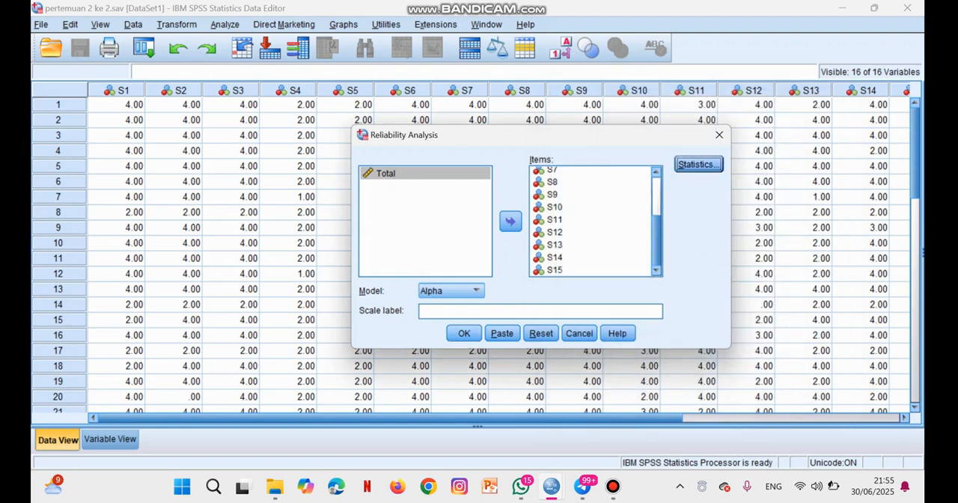
left_click(464, 334)
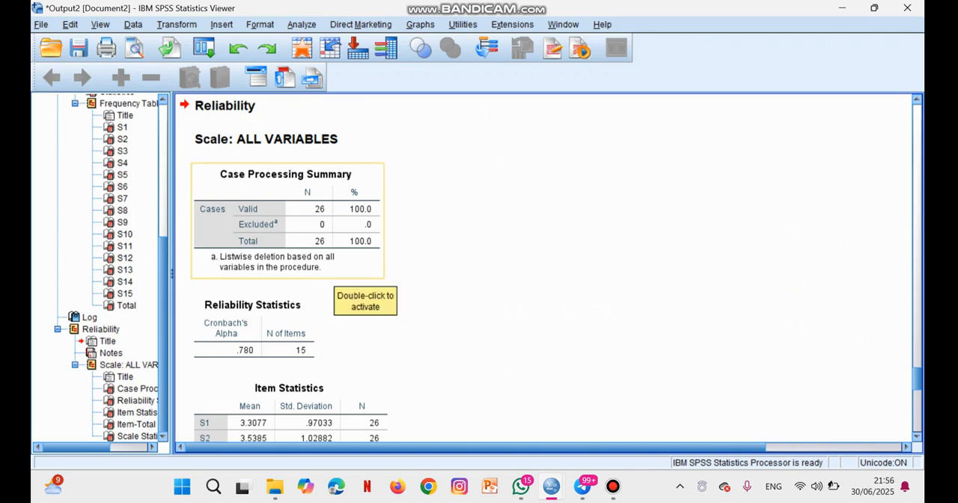
- Review the Item Statistics, Item-Total Statistics and Scale Statistics tables in the reliability output, and return to the dataset
scroll(344, 284, "down", 5)
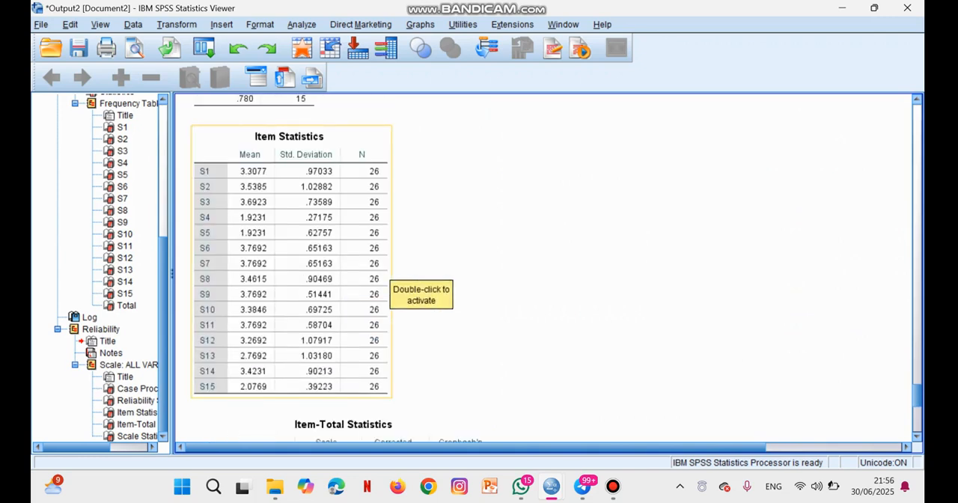
scroll(344, 285, "down", 7)
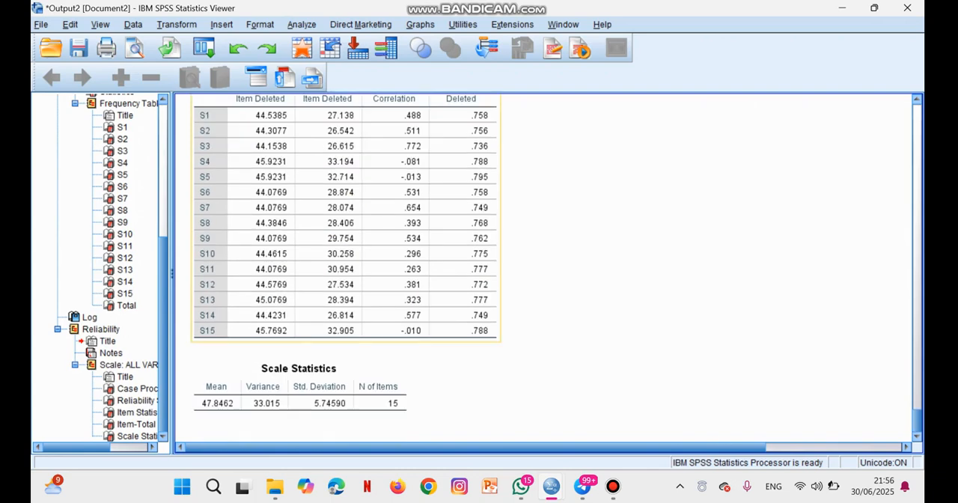
scroll(344, 269, "up", 3)
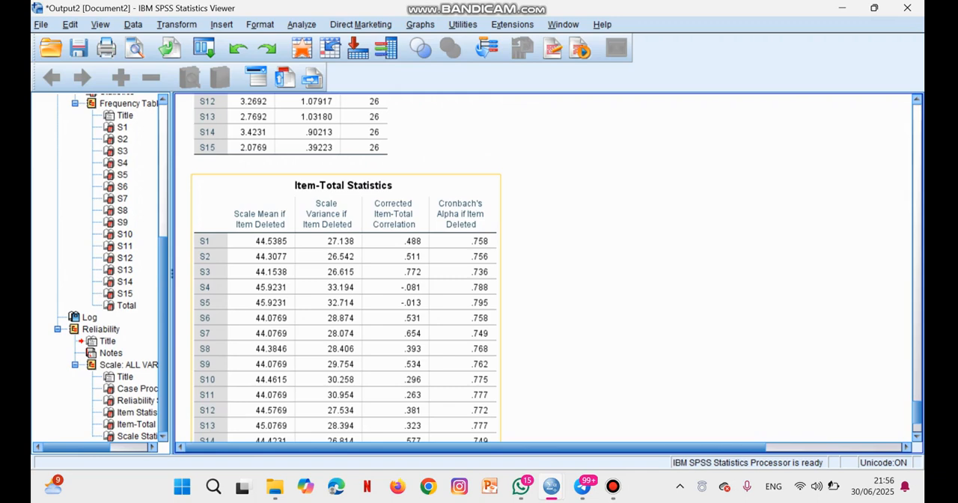
scroll(547, 269, "down", 3)
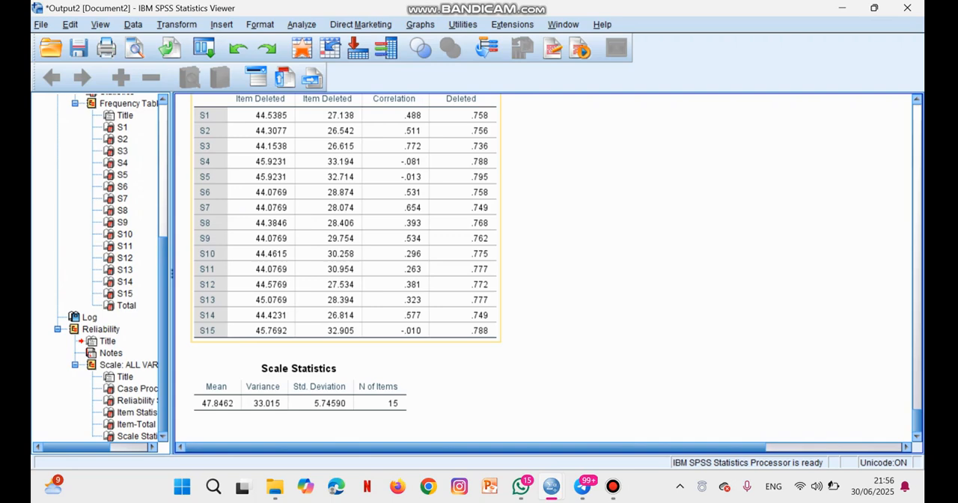
mouse_move(551, 487)
left_click(476, 412)
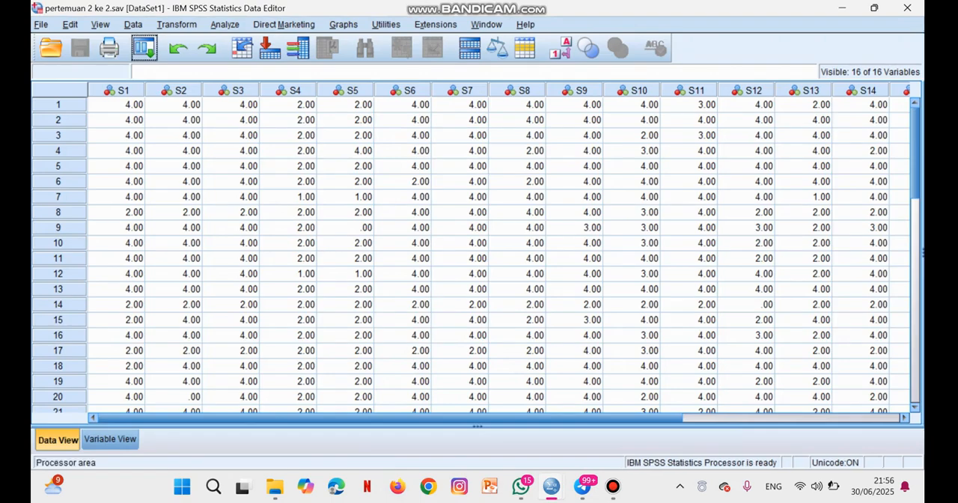
mouse_move(612, 487)
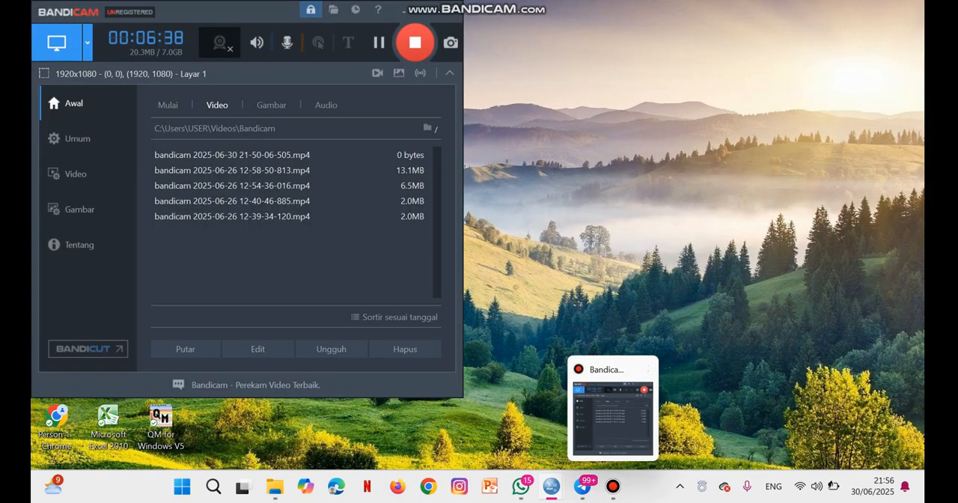